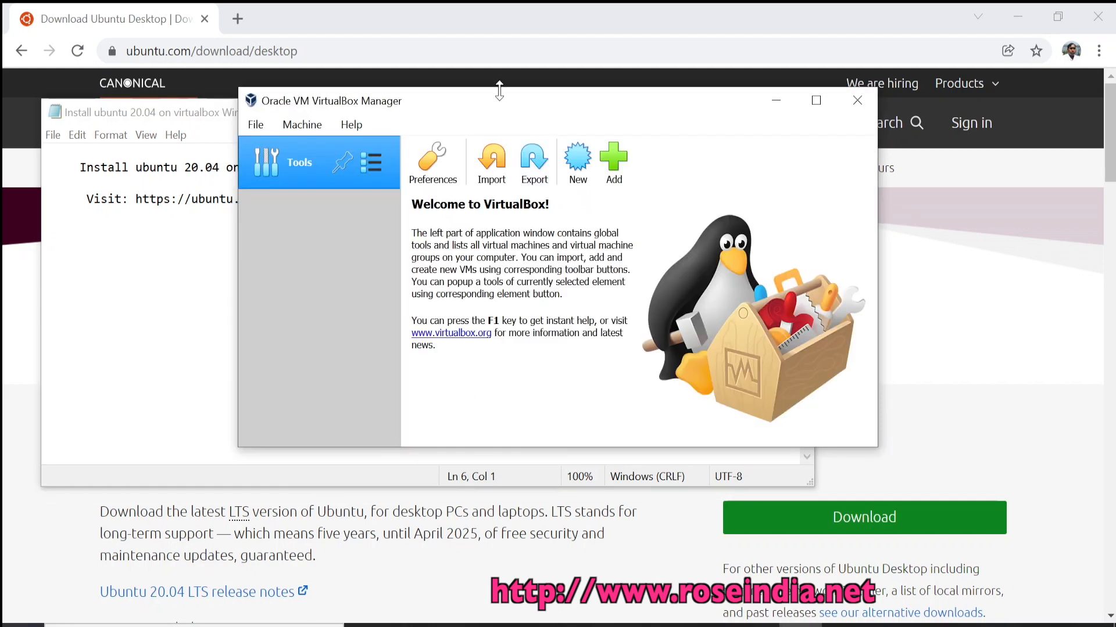
Move the VirtualBox Manager window lower so the Notepad note on installing Ubuntu 20.04 is readable.
drag(509, 108, 498, 232)
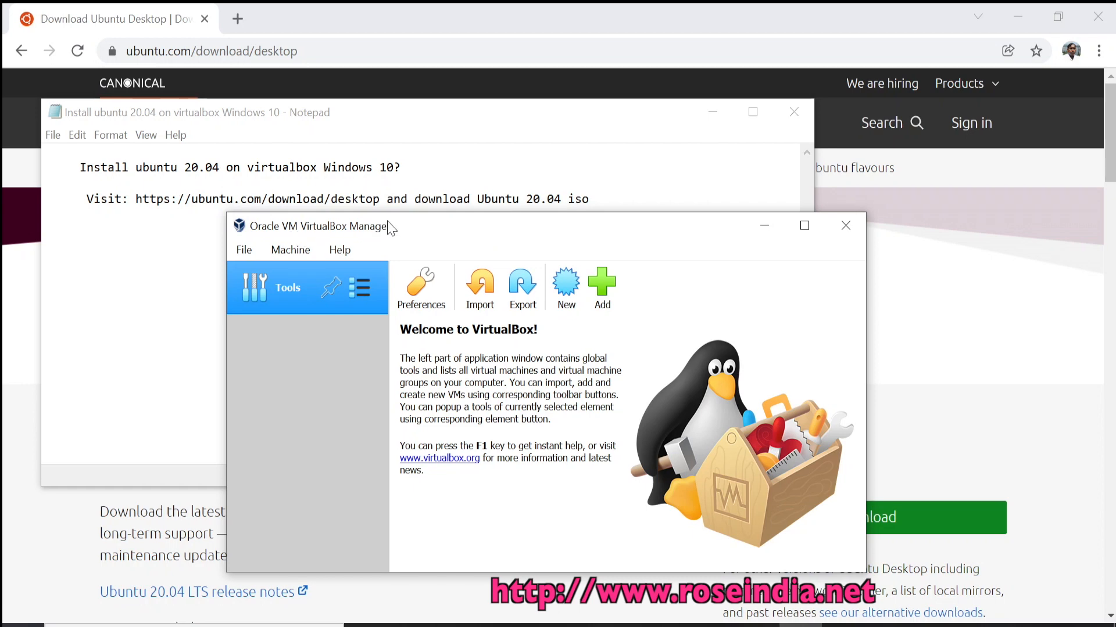
drag(383, 229, 381, 267)
Bring the ubuntu.com Ubuntu 20.04.3 LTS download page forward and scroll through its system requirements.
click(426, 26)
click(335, 41)
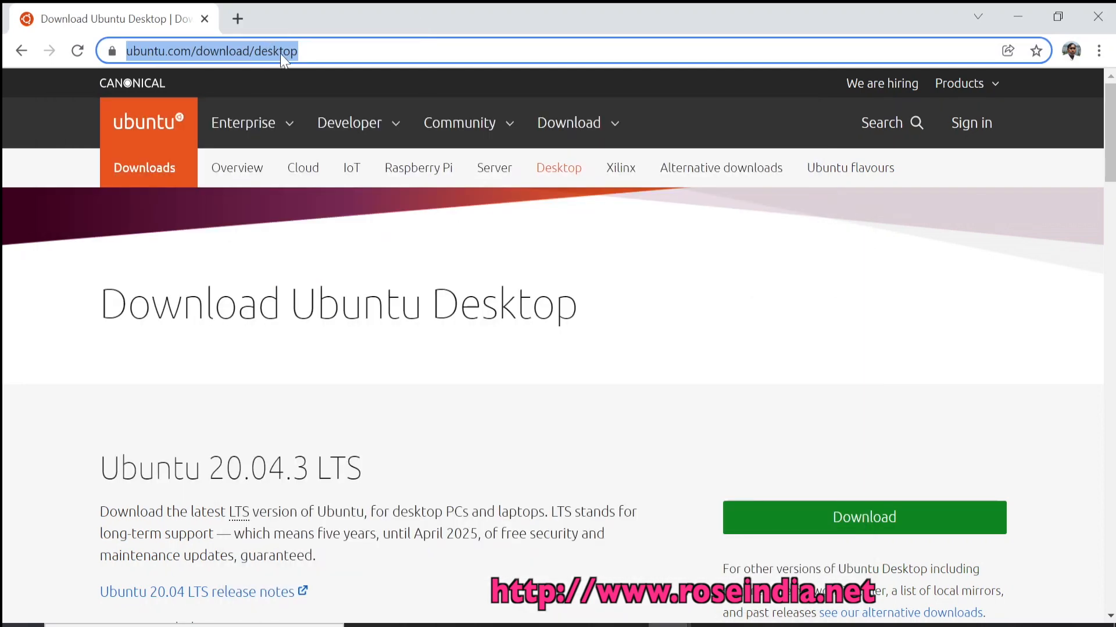
scroll(455, 396, down, 1)
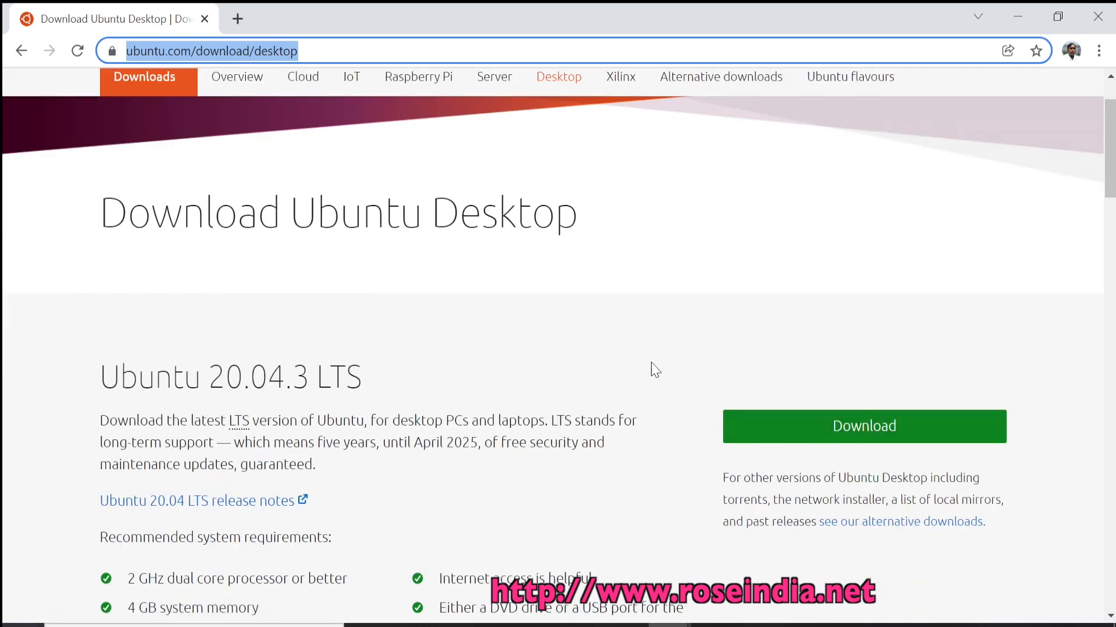
scroll(731, 385, down, 1)
scroll(731, 385, down, 2)
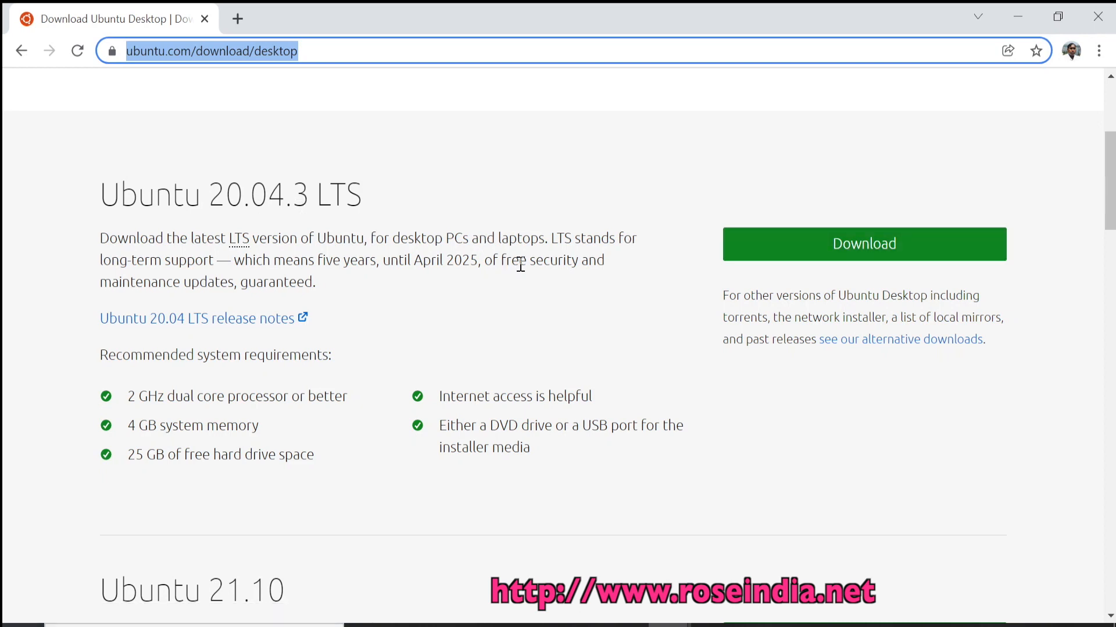
click(538, 297)
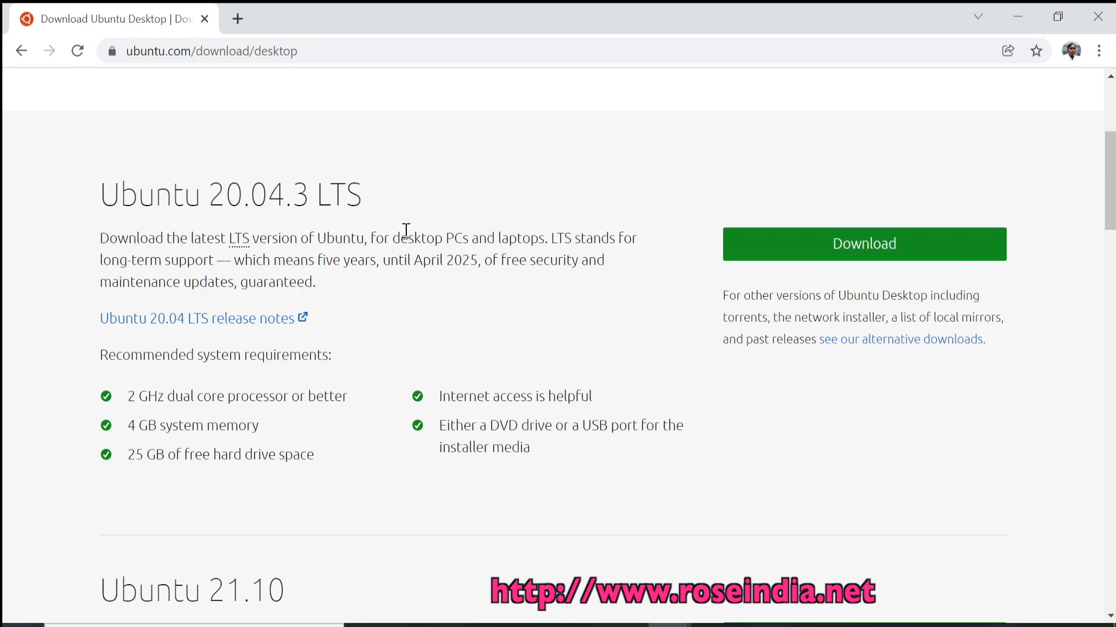
scroll(595, 255, up, 3)
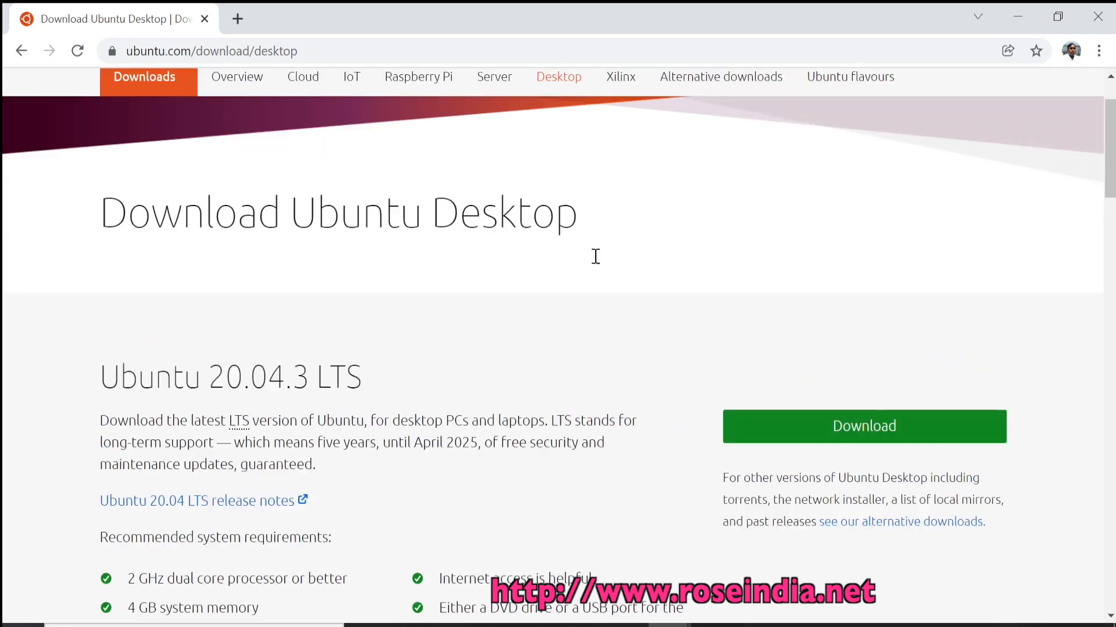
Start the ubuntu-20.04.3-desktop-amd64.iso download, cancel it, and go back to the download page.
click(864, 424)
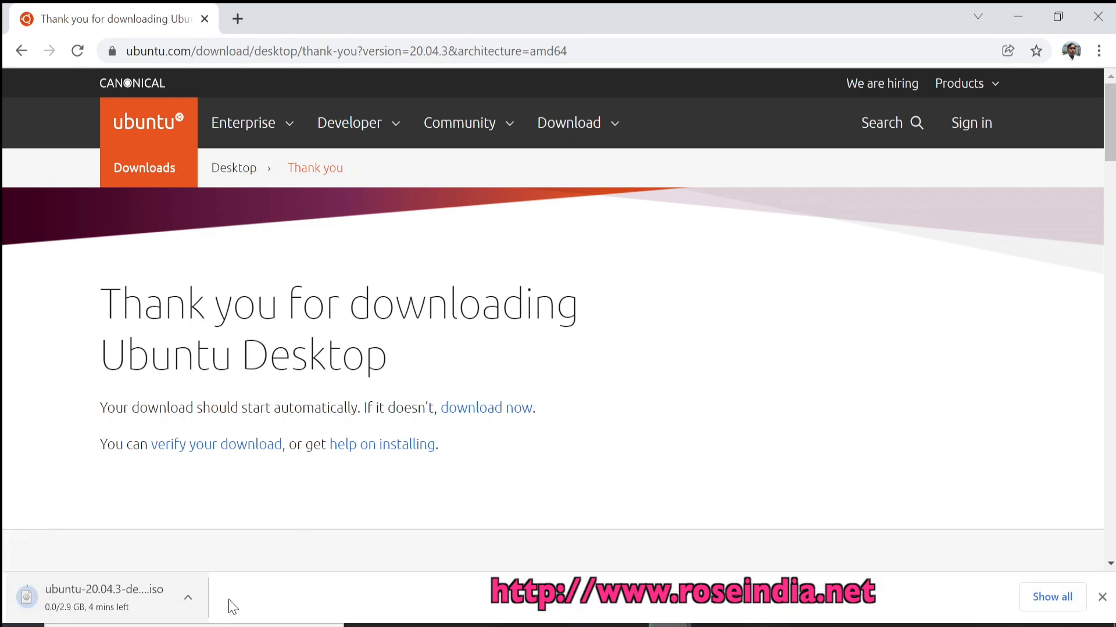
click(1035, 597)
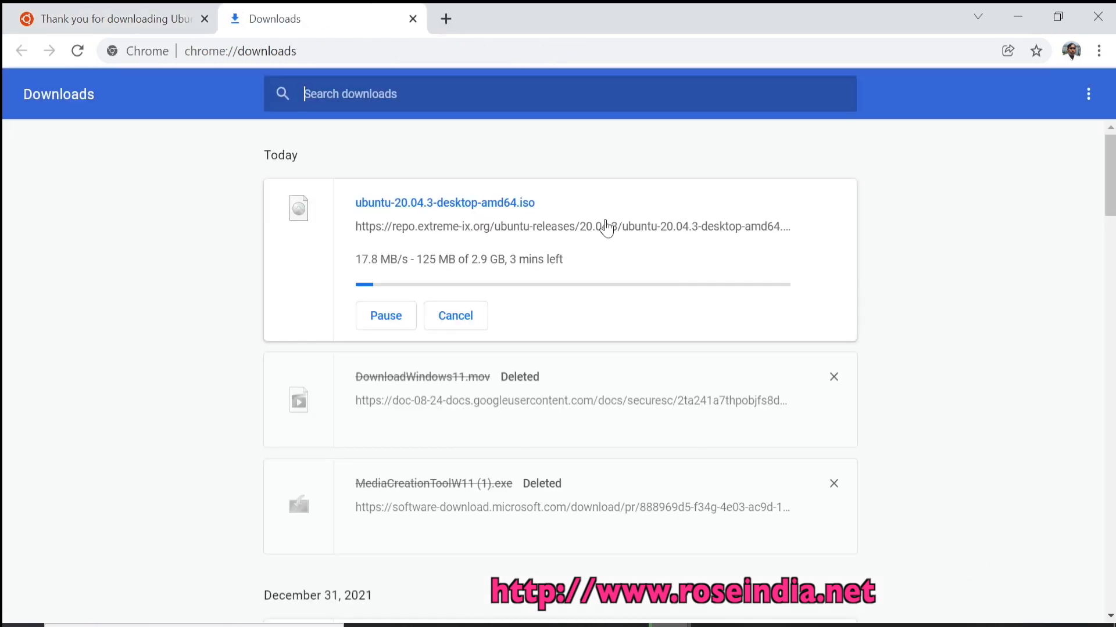
click(454, 317)
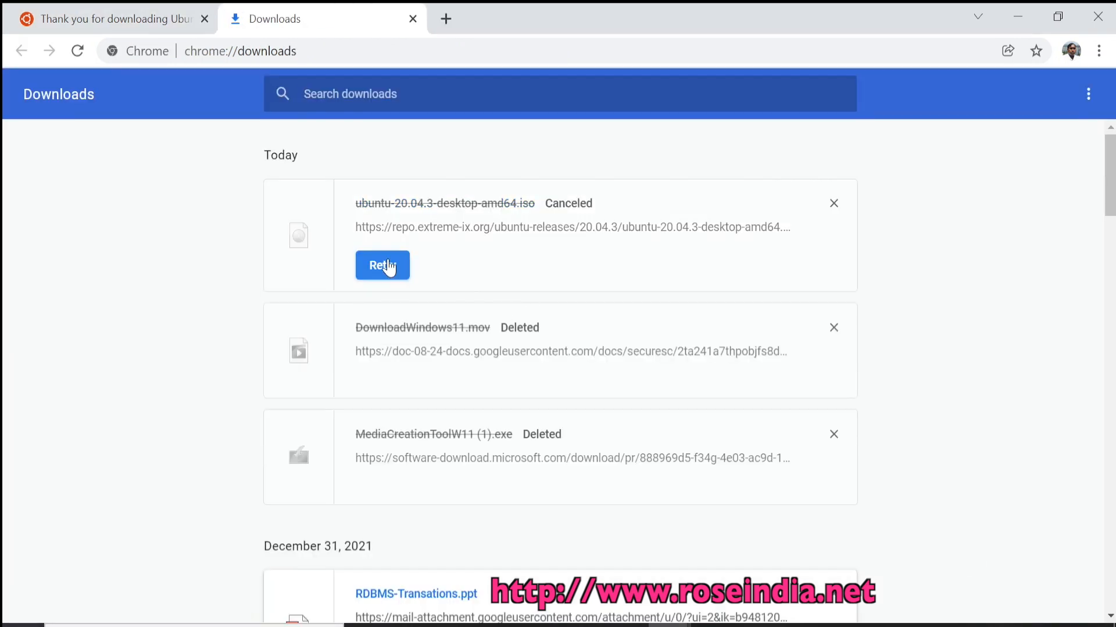
click(413, 19)
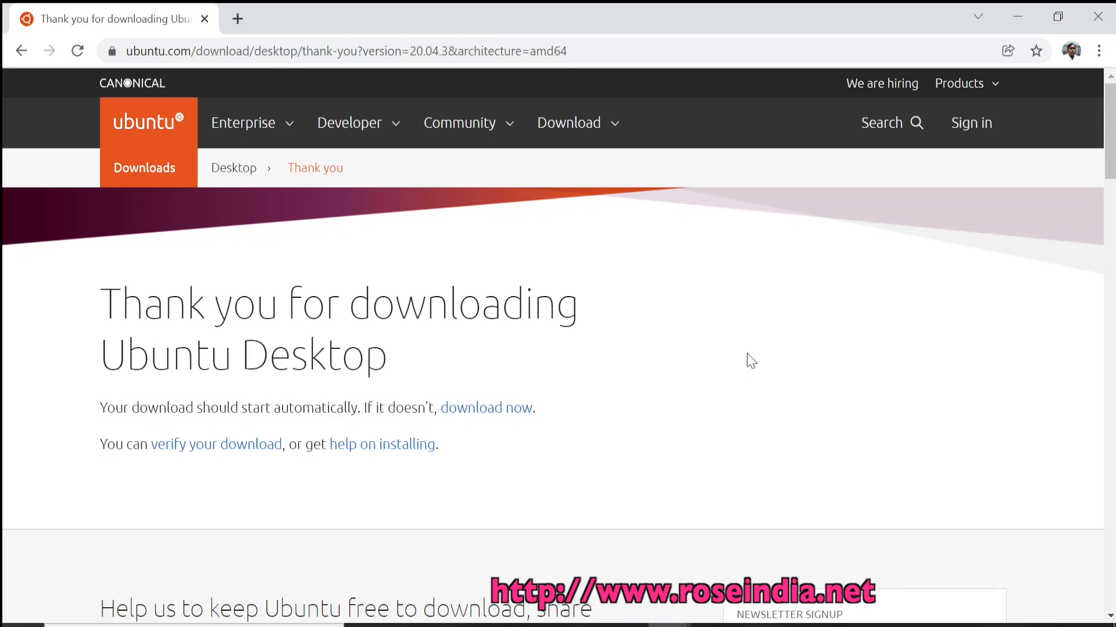
click(20, 51)
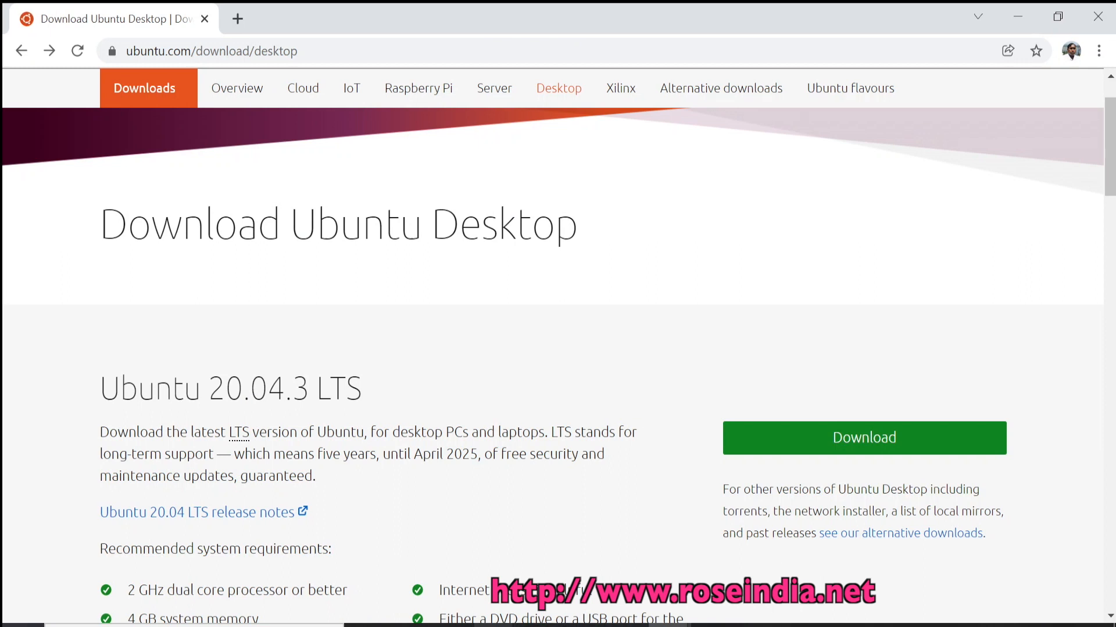
Check the 2.86 GB ubuntu-20.04.3-desktop-amd64 image in softwares\Linux, then return to VirtualBox Manager.
click(494, 625)
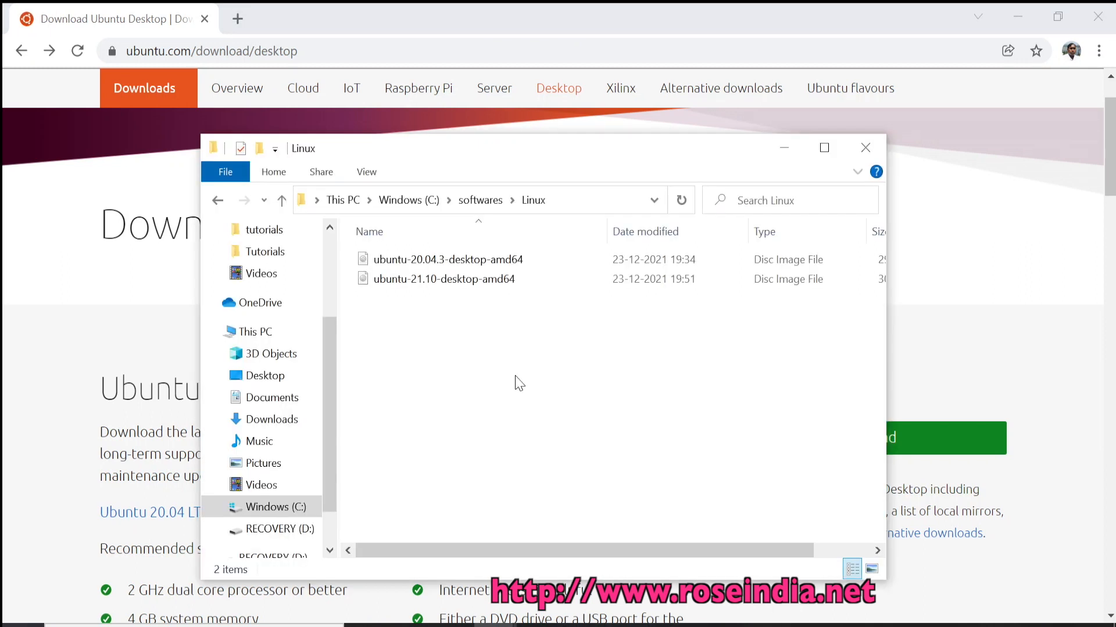
click(574, 202)
click(579, 336)
click(819, 621)
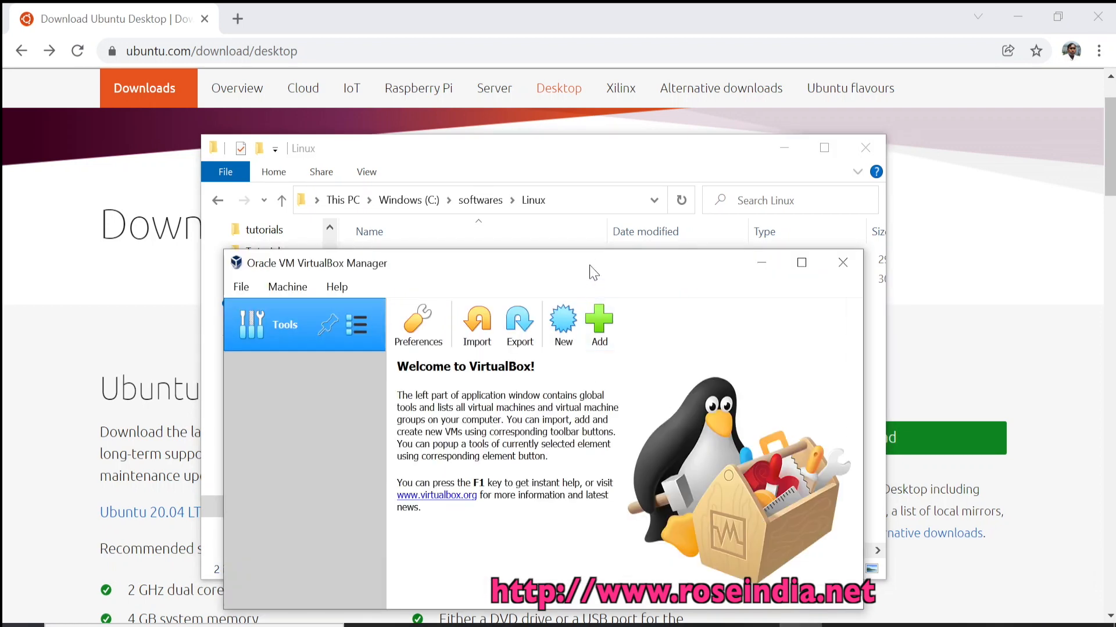
Start a new virtual machine named MyUbuntu20.04.
drag(593, 275, 578, 195)
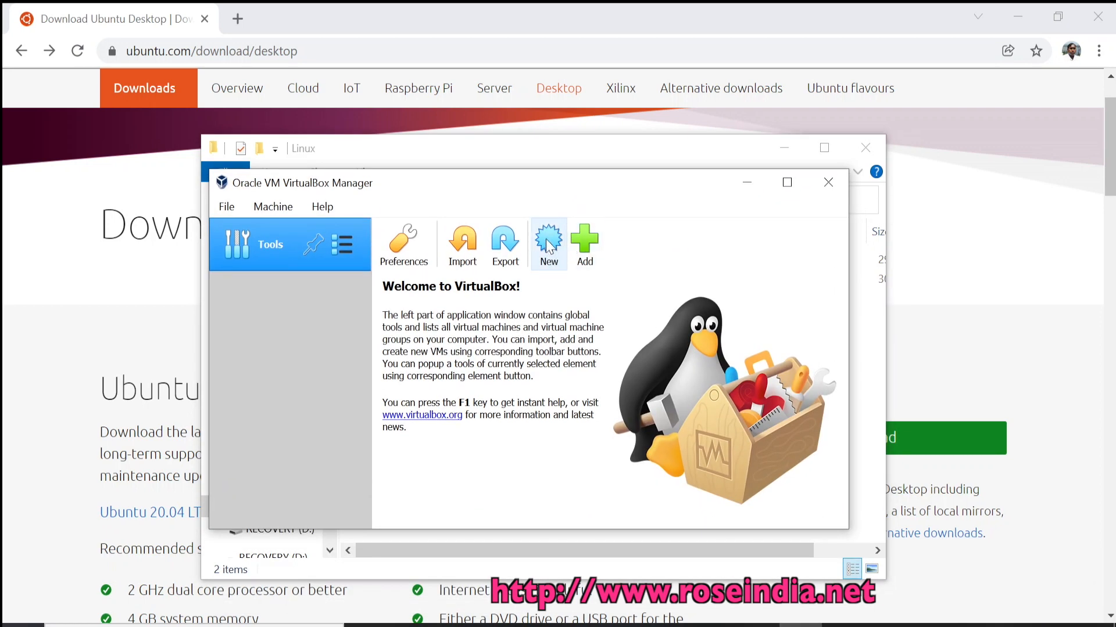
click(546, 239)
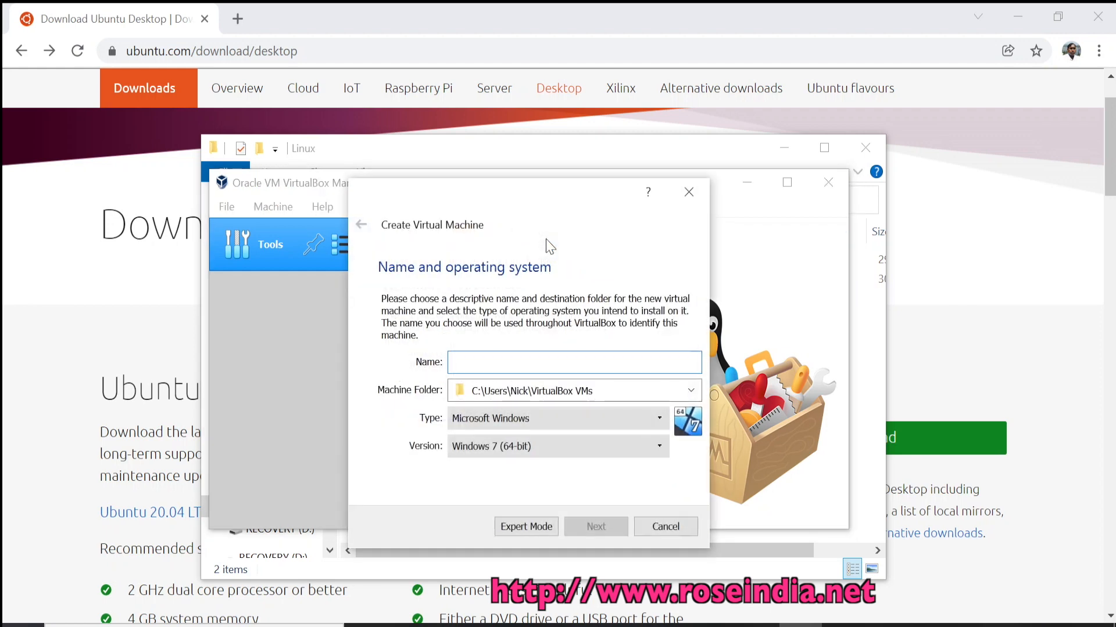
text(MyUbunt)
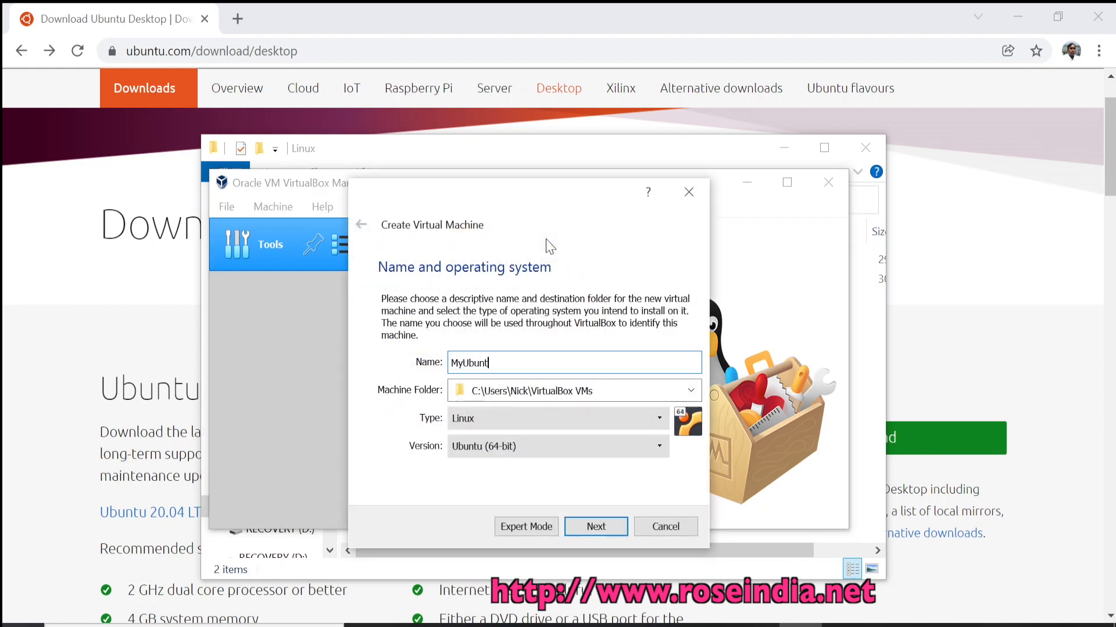
text(u20.04)
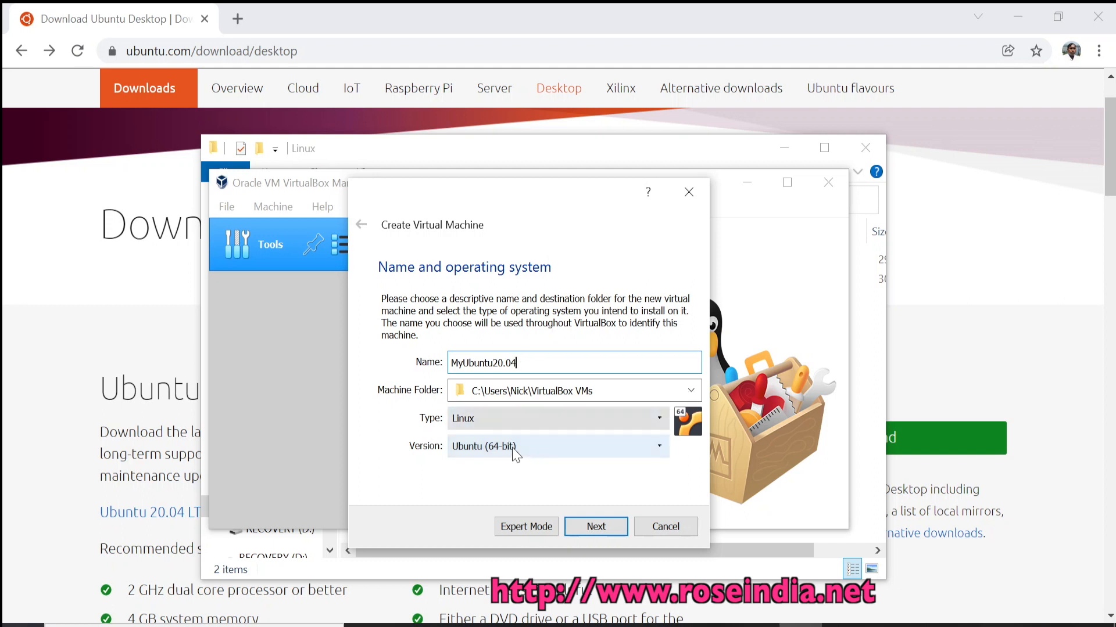
click(591, 530)
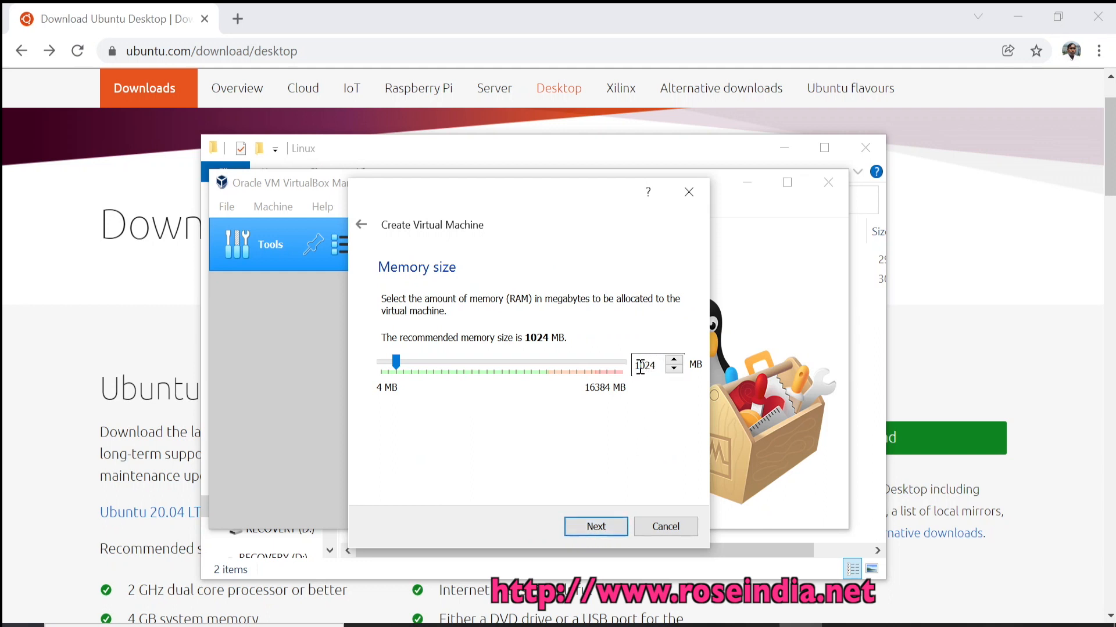
Give MyUbuntu20.04 2048 MB of memory and move on to the hard disk step.
drag(639, 366, 628, 367)
text(2)
drag(645, 368, 656, 368)
text(48)
click(594, 527)
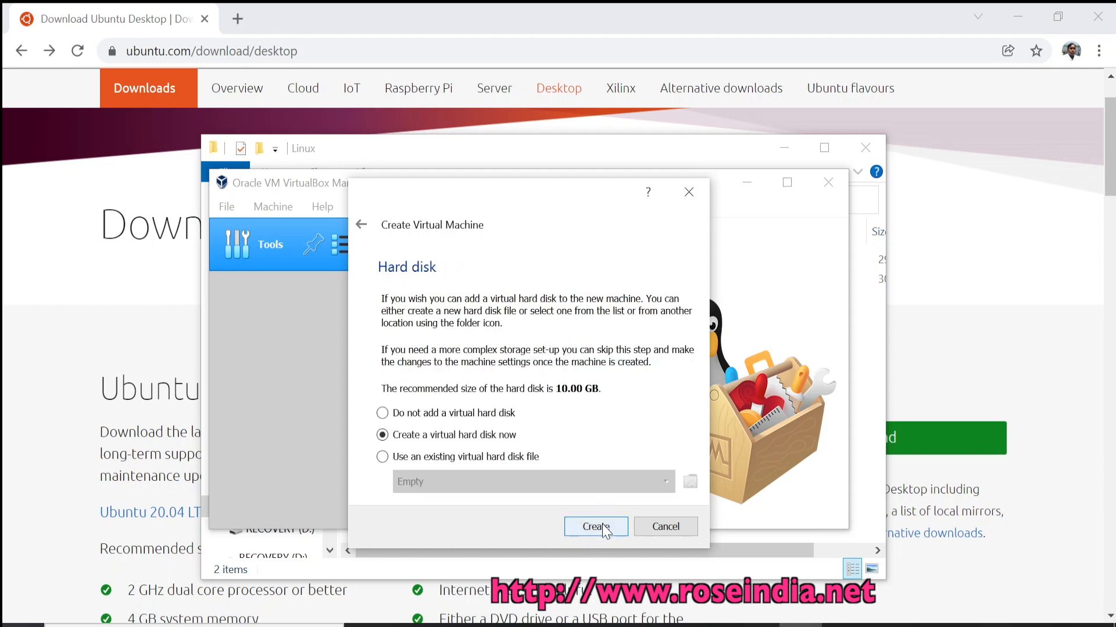
Create a dynamically allocated 50.00 GB VDI virtual hard disk for MyUbuntu20.04.
click(603, 525)
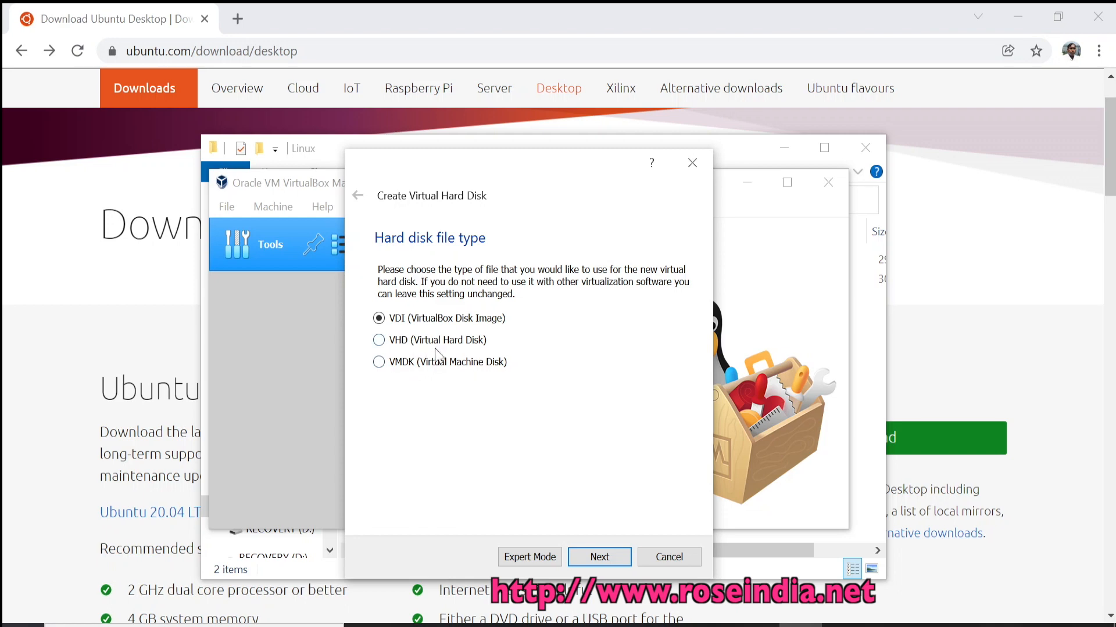
click(602, 566)
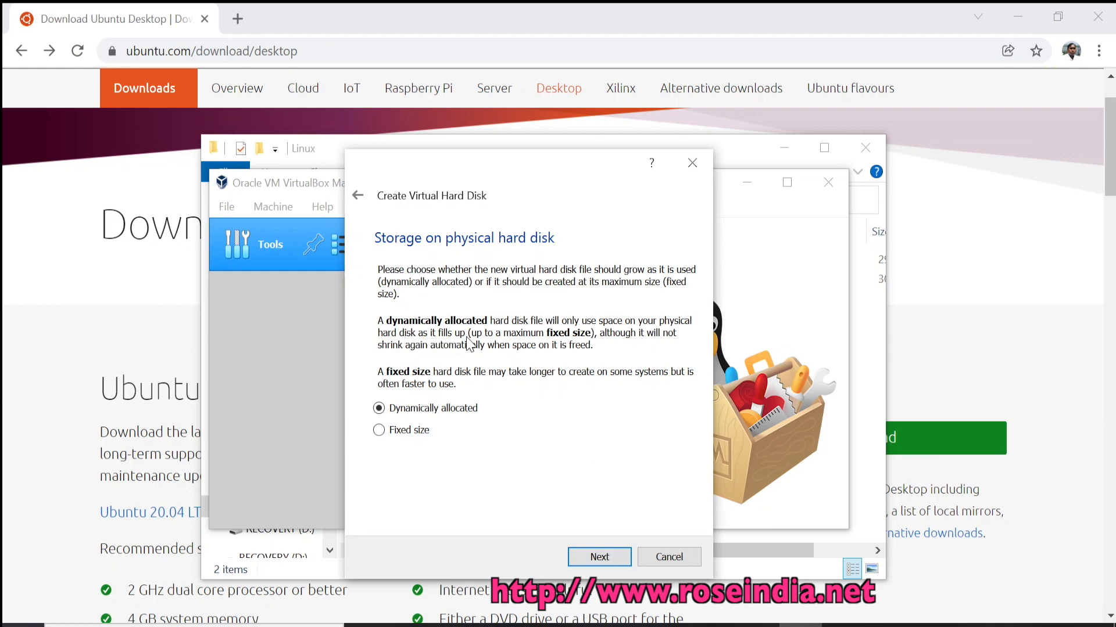
click(599, 557)
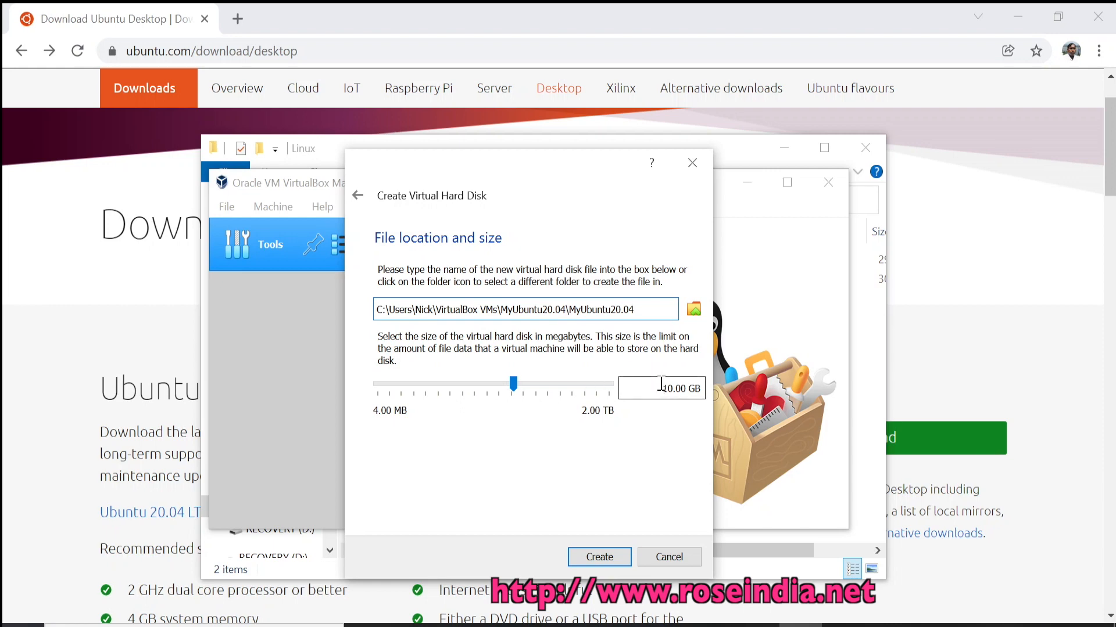
drag(661, 384, 673, 386)
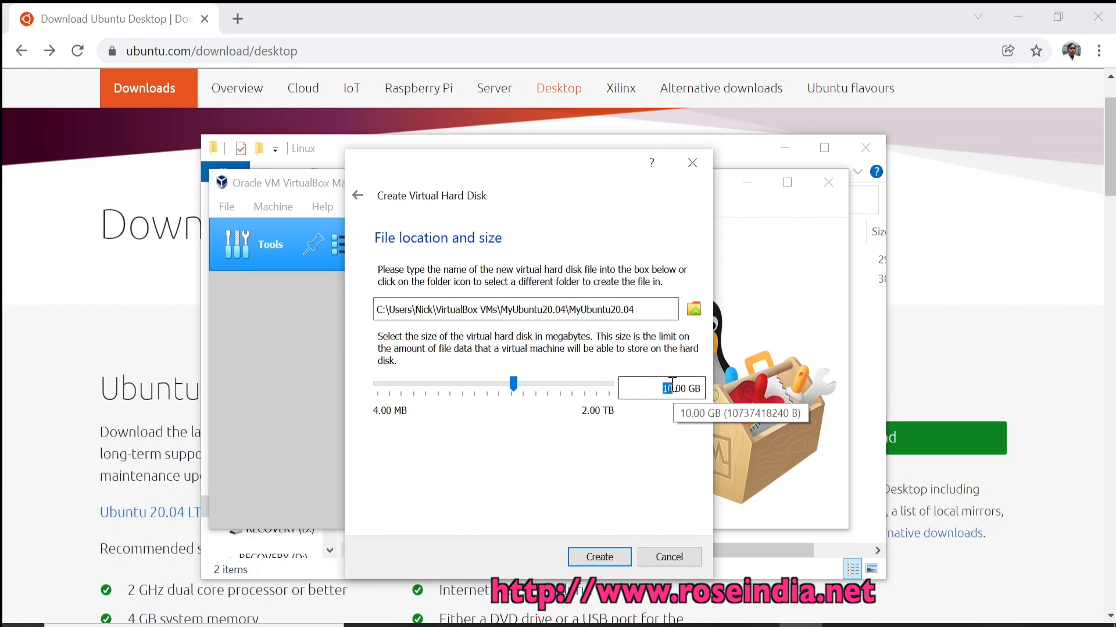
text(50)
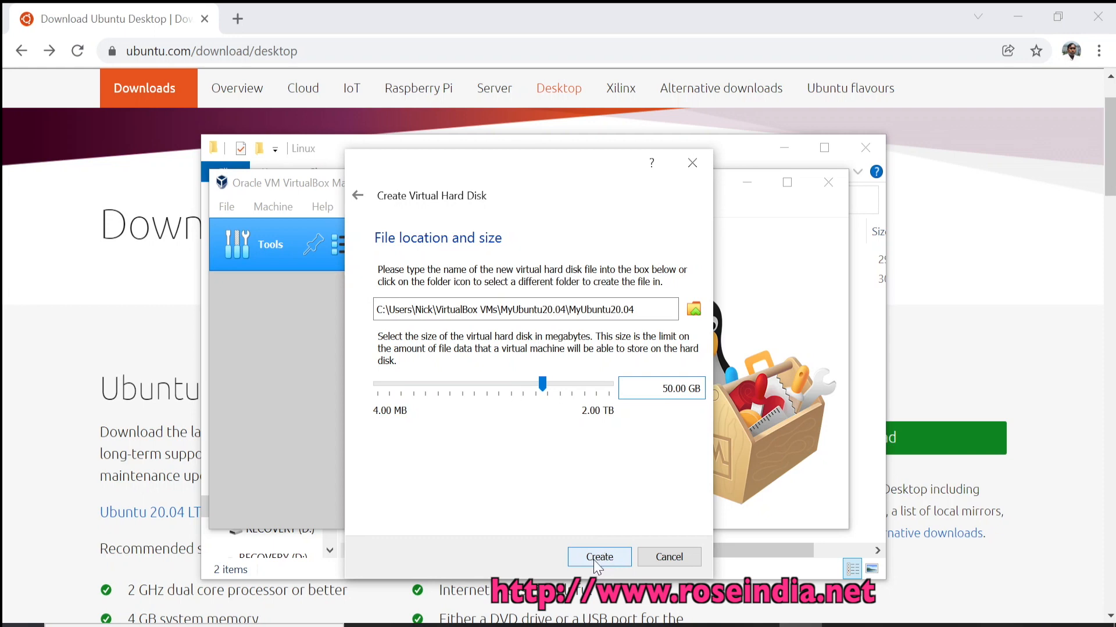
click(596, 562)
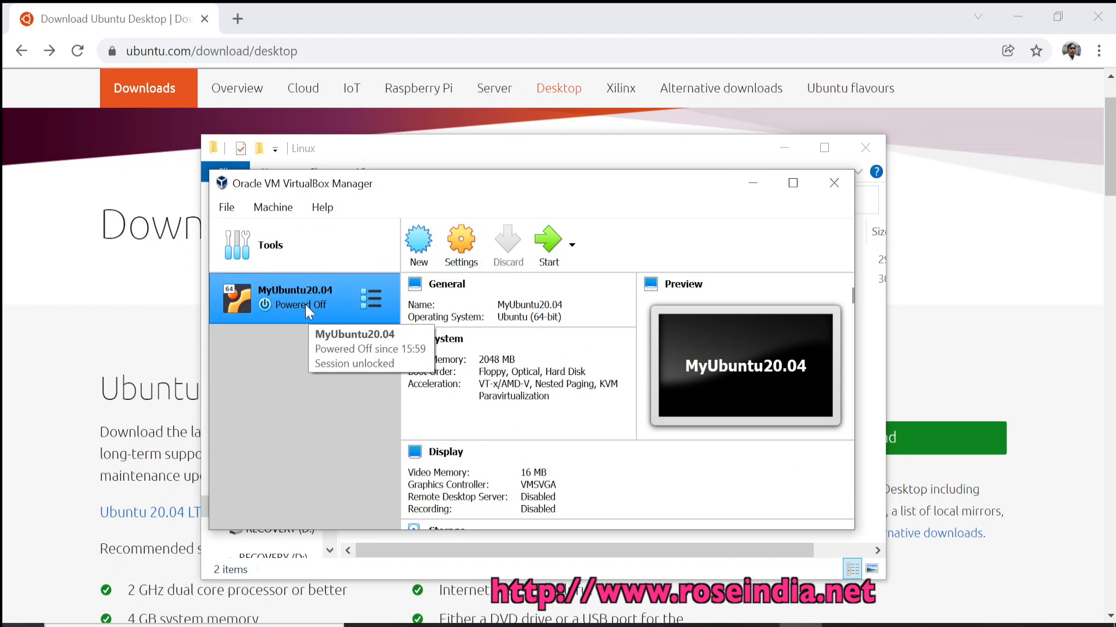
Set MyUbuntu20.04 to 2 processors and select its empty optical drive under Storage.
click(463, 246)
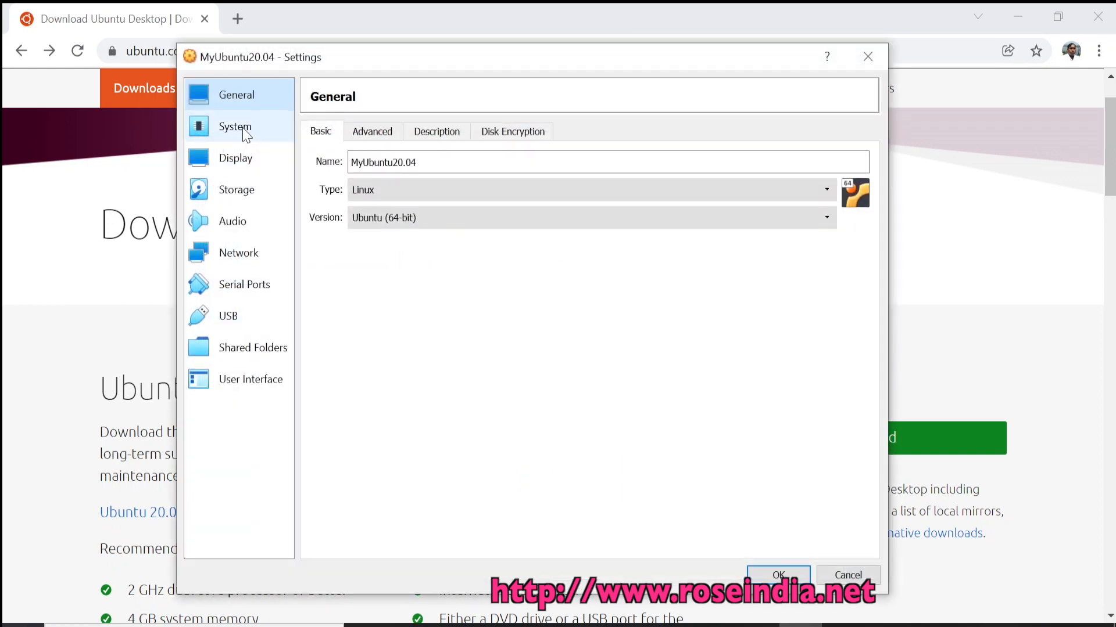
click(233, 129)
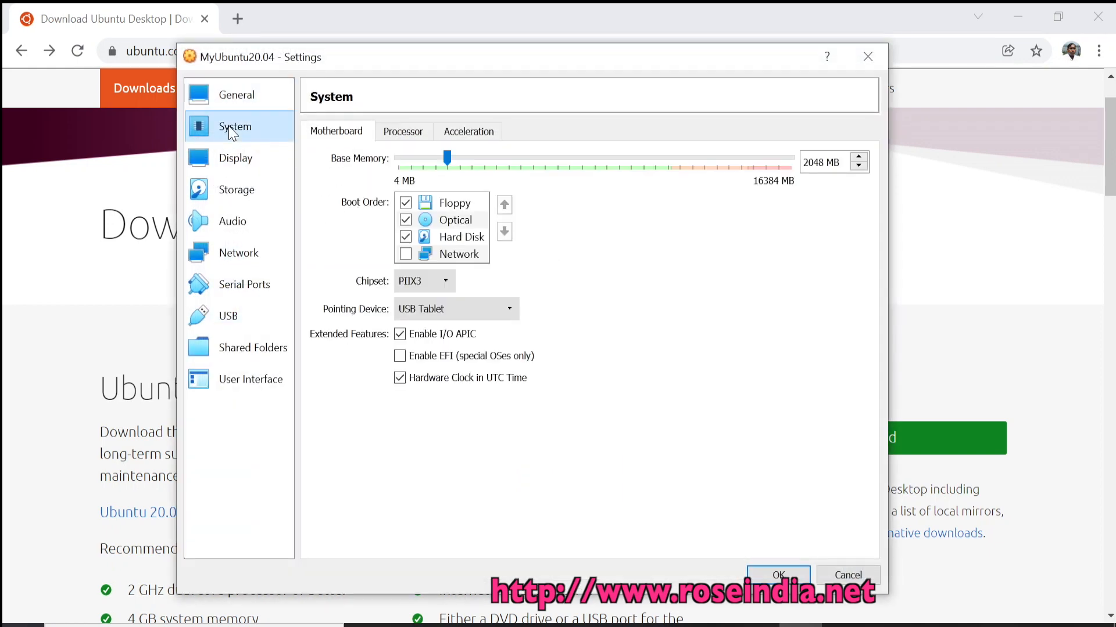
click(403, 133)
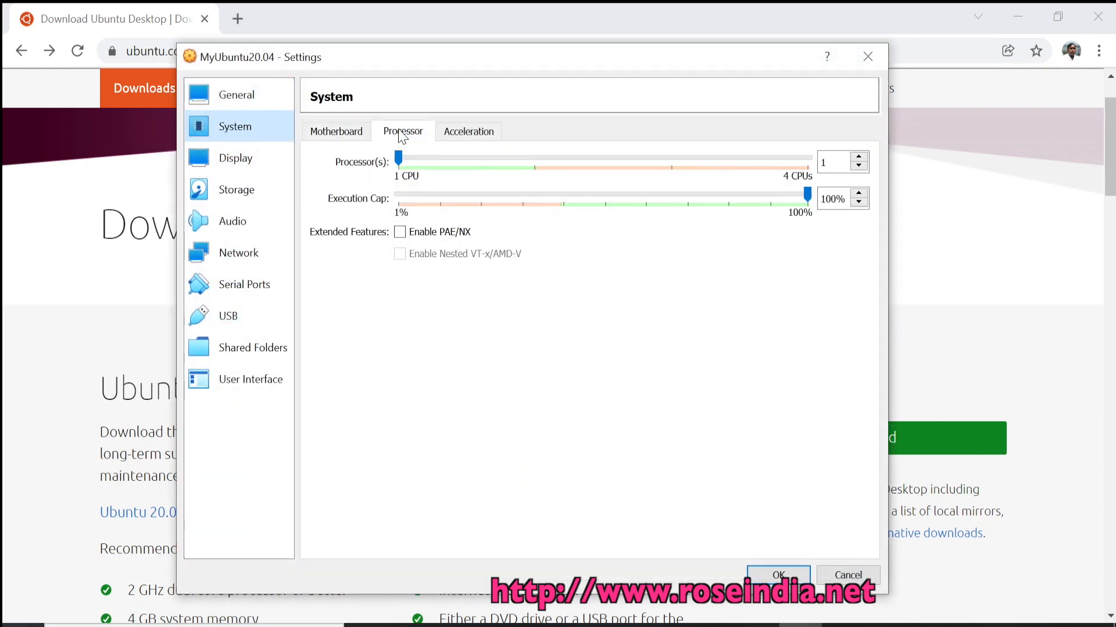
drag(403, 165, 495, 174)
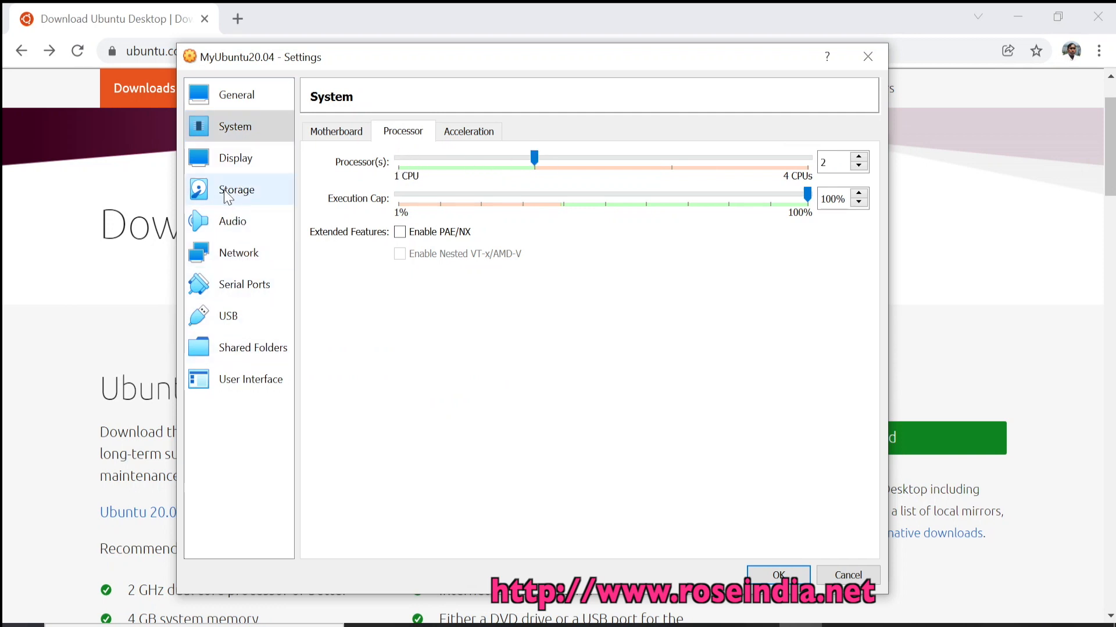
click(227, 195)
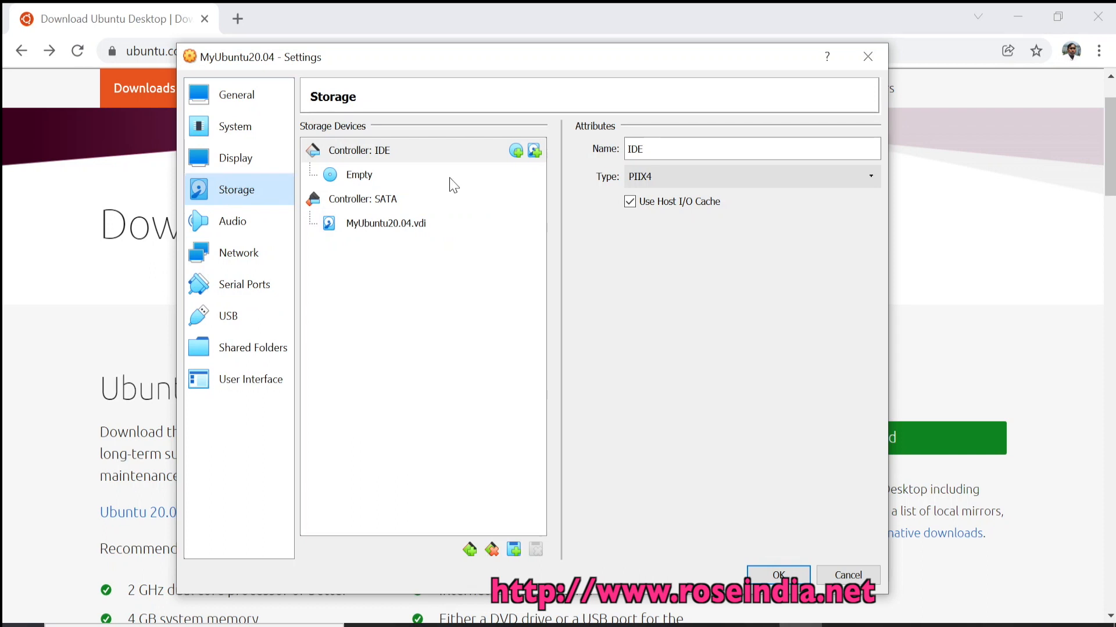
click(380, 172)
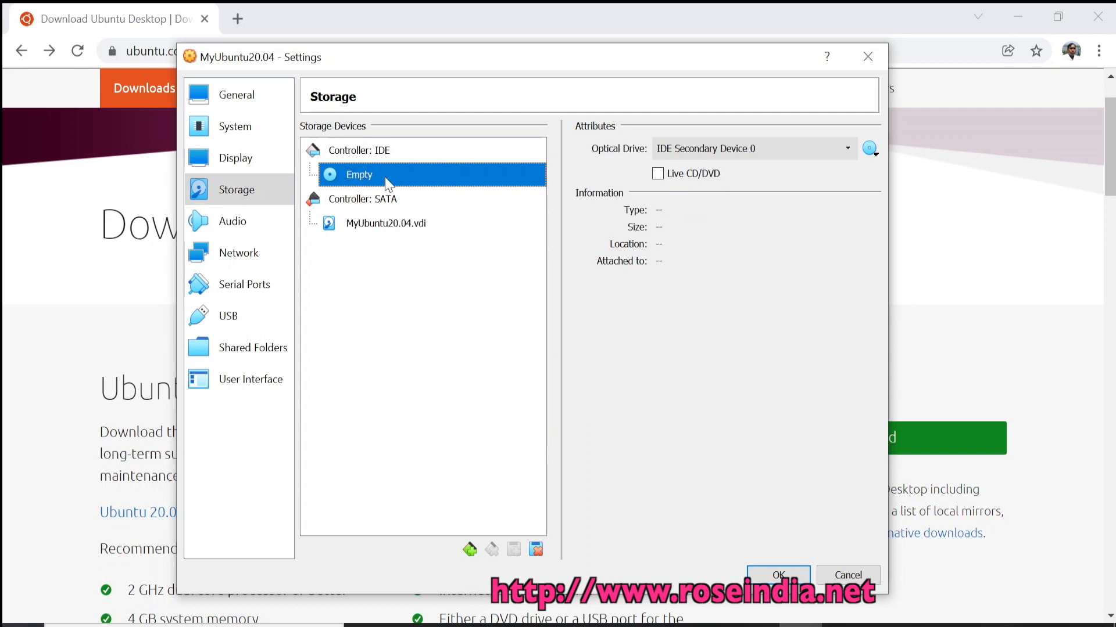
Load ubuntu-20.04.3-desktop-amd64.iso from C:\softwares\Linux into the VM's optical drive.
click(877, 152)
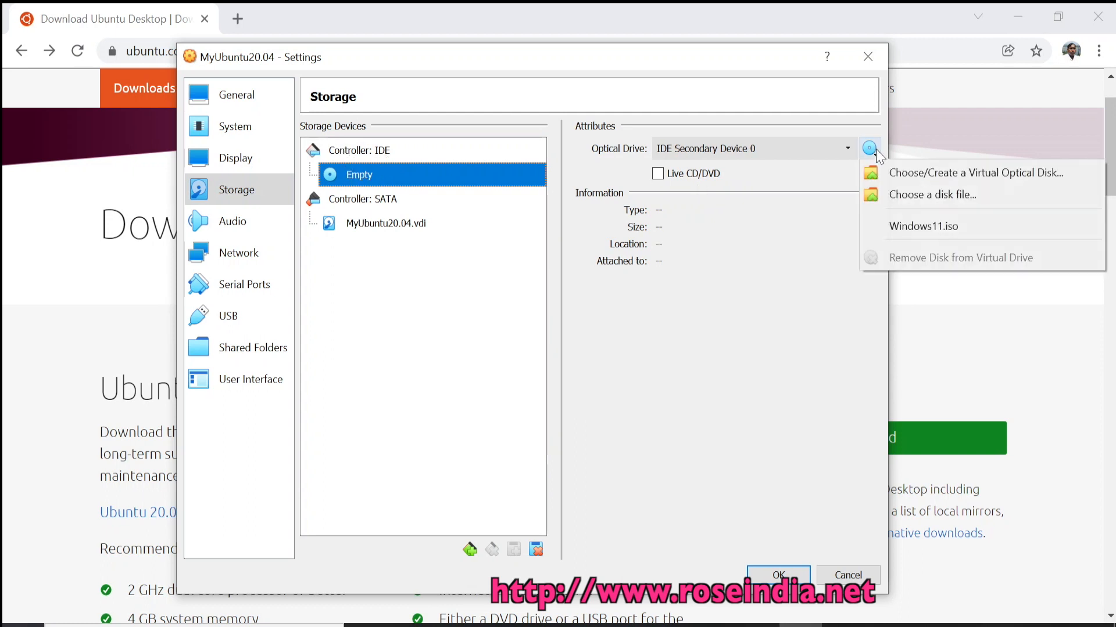
click(971, 190)
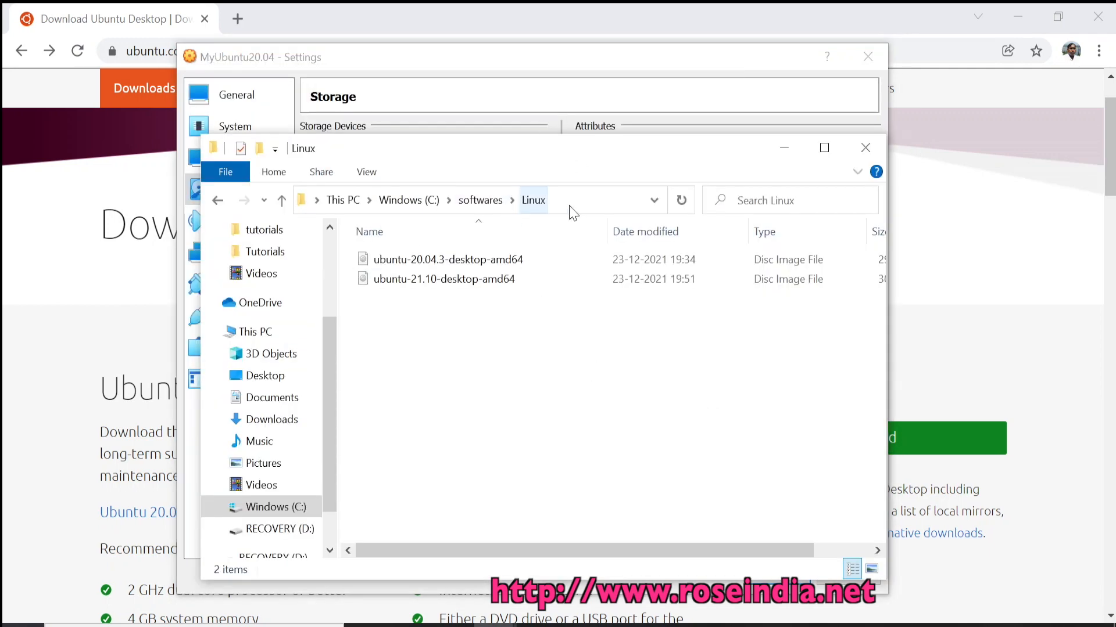
click(581, 204)
key(ctrl+c)
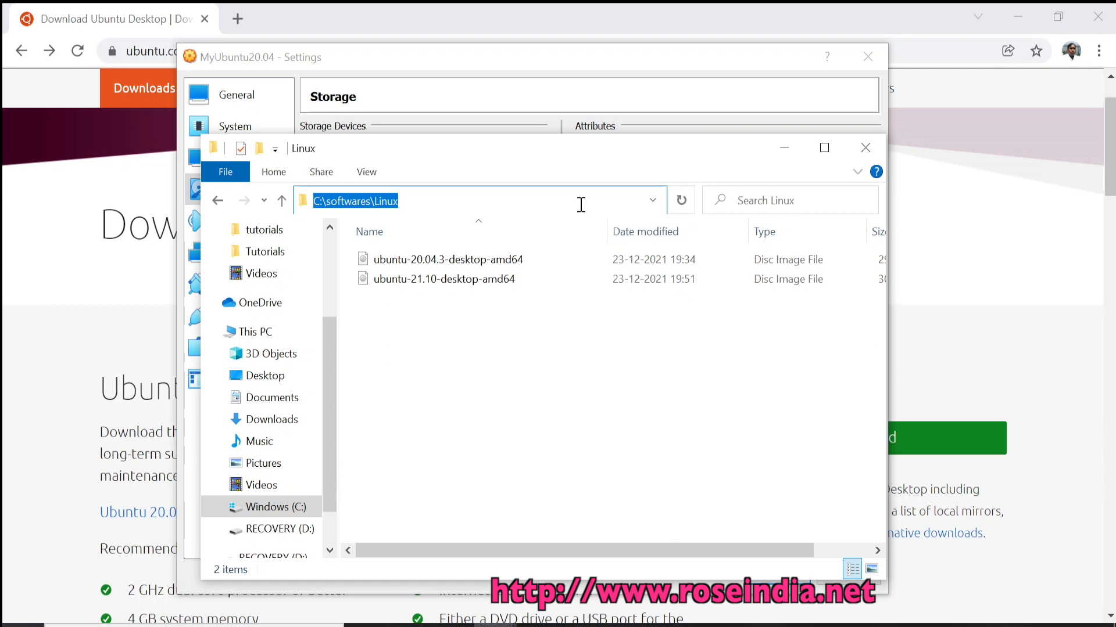
click(784, 148)
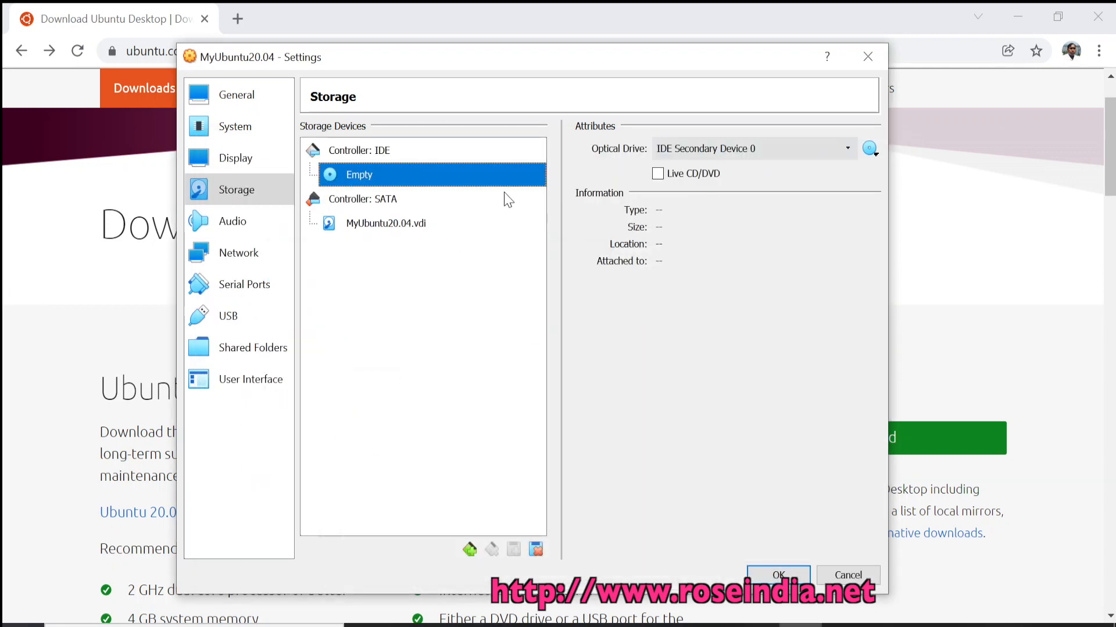
click(870, 149)
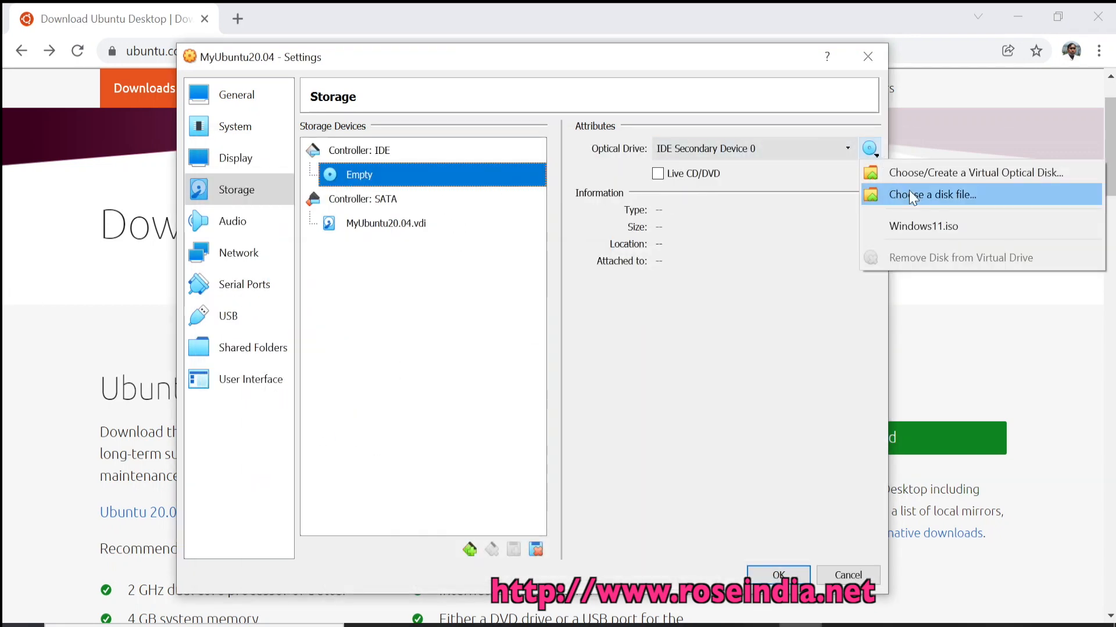
click(912, 196)
key(ctrl+v)
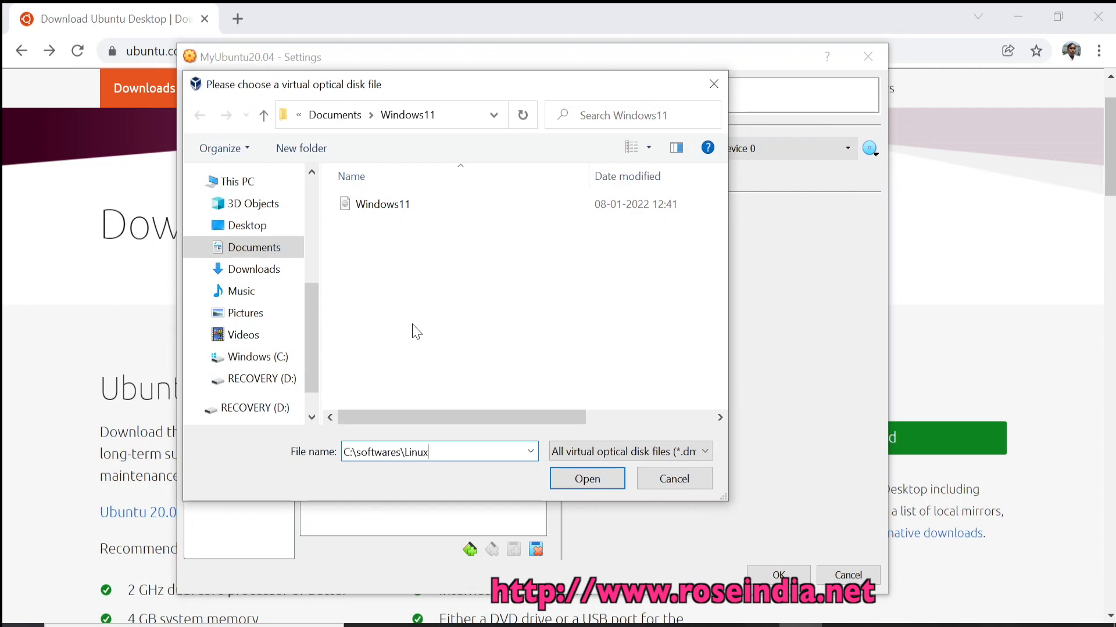
key(Return)
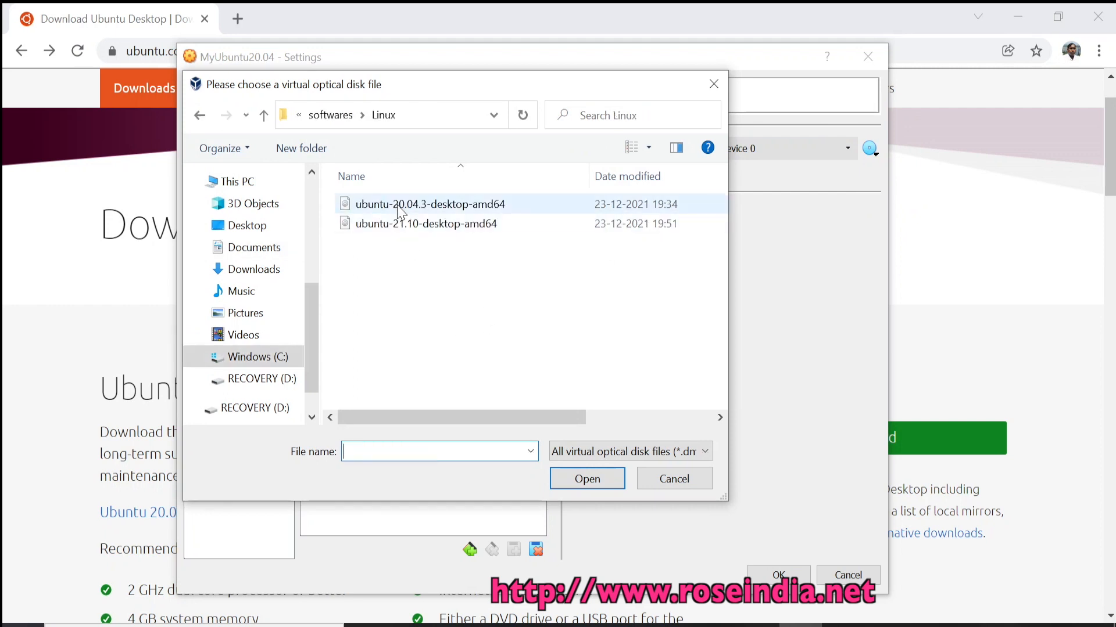
click(463, 207)
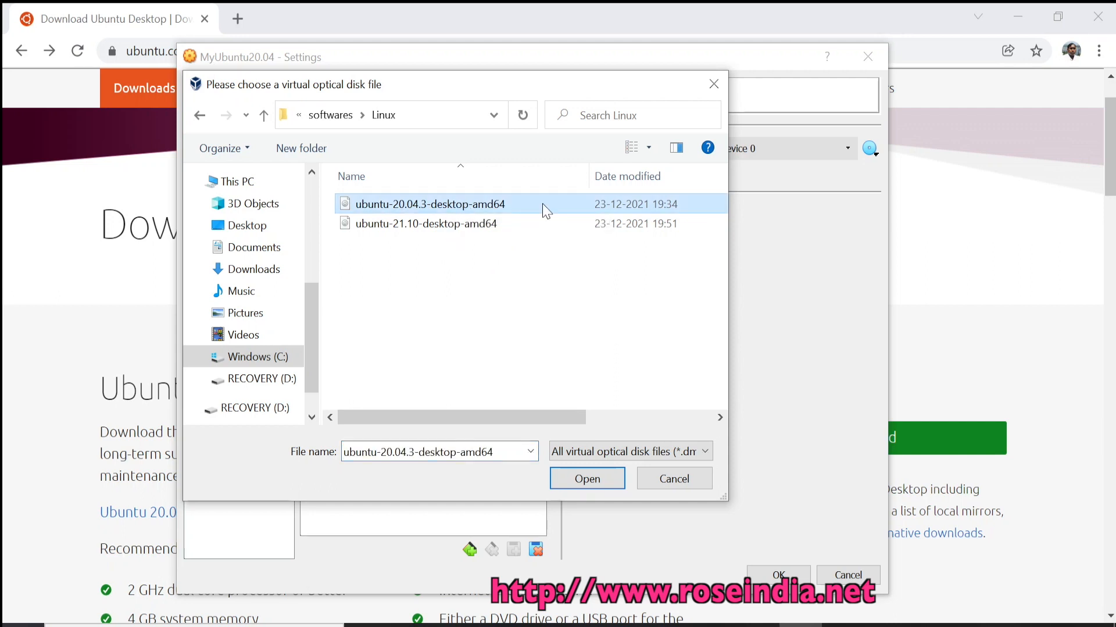
click(588, 479)
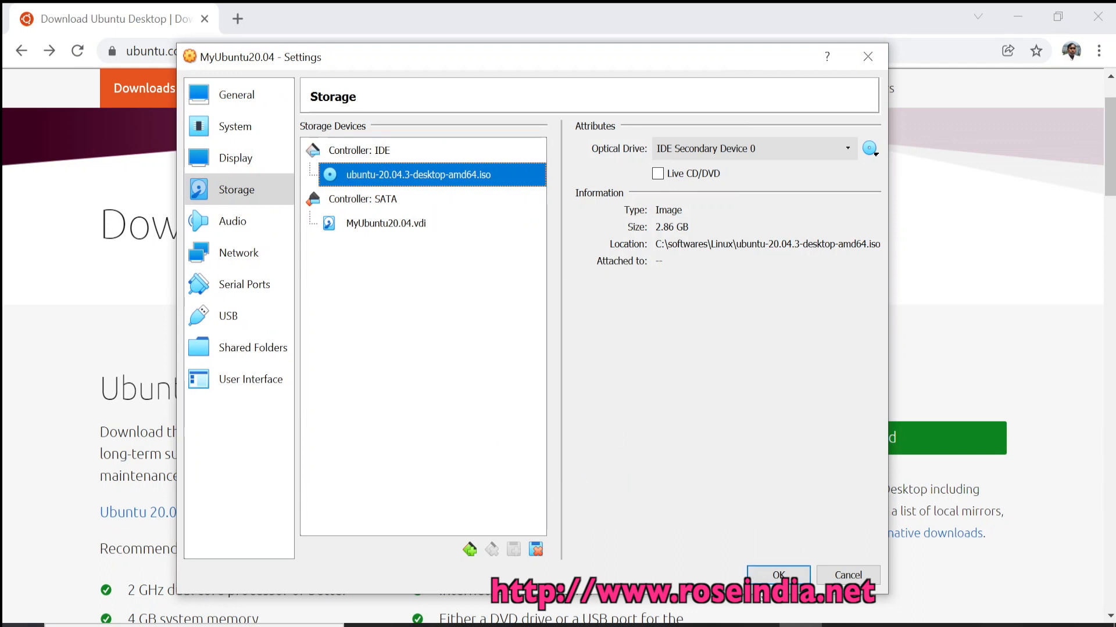
Save the settings, start MyUbuntu20.04, and move and enlarge its VM window.
click(778, 576)
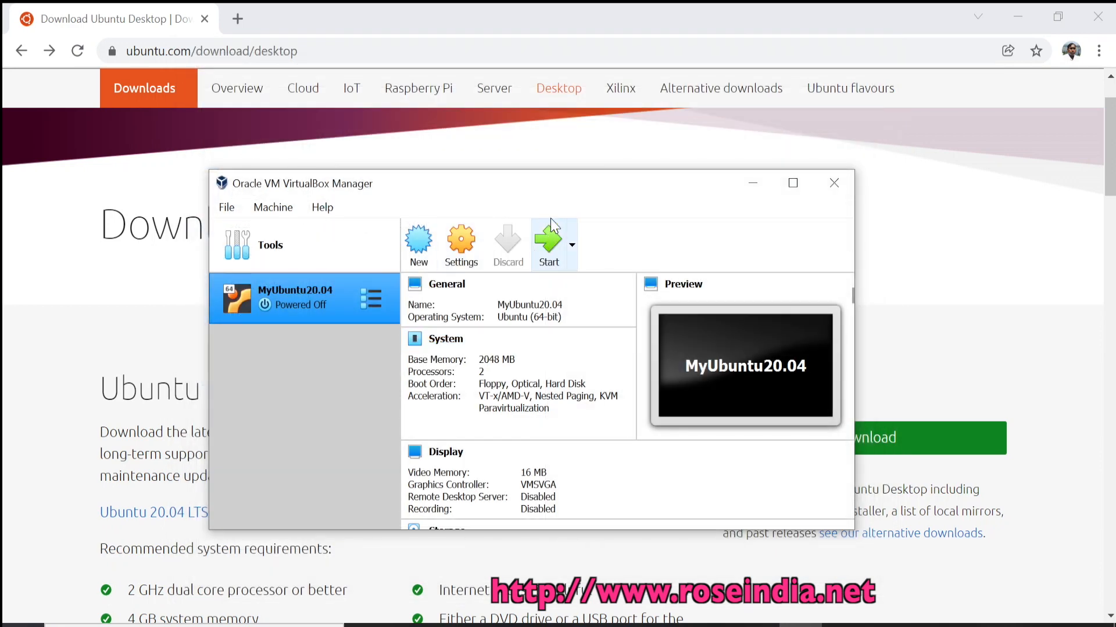
click(546, 251)
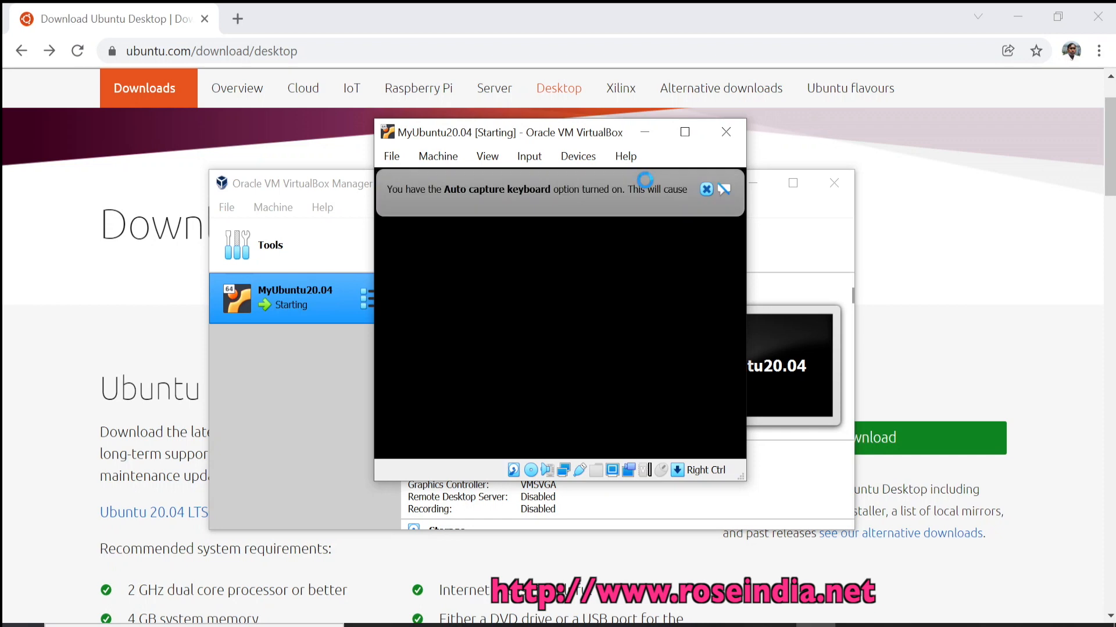
click(706, 189)
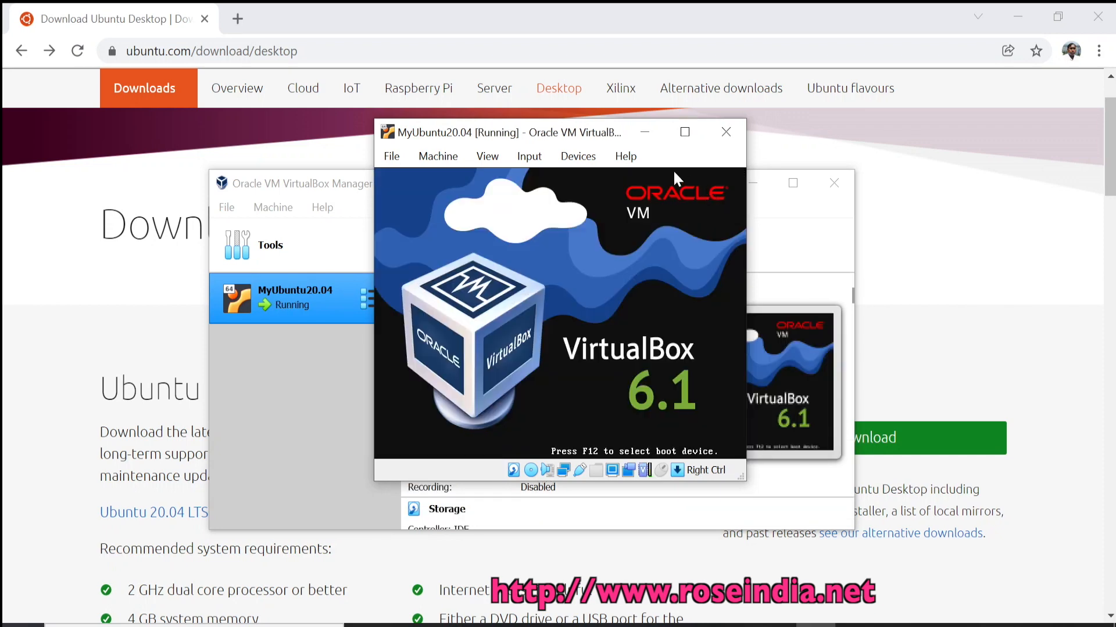
drag(596, 142, 468, 96)
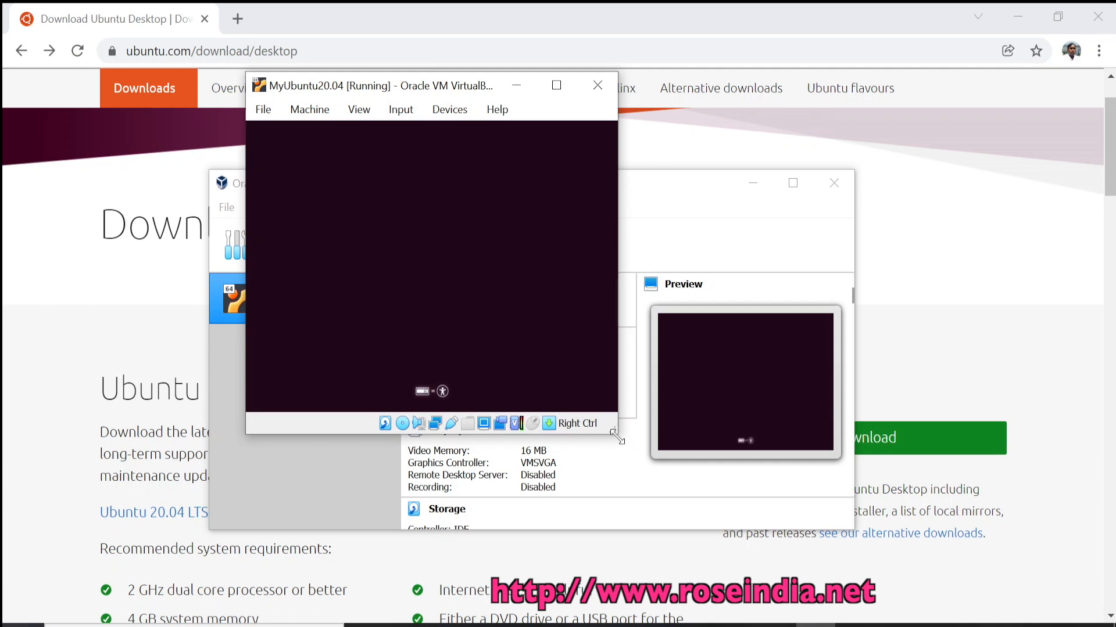
drag(617, 436, 979, 569)
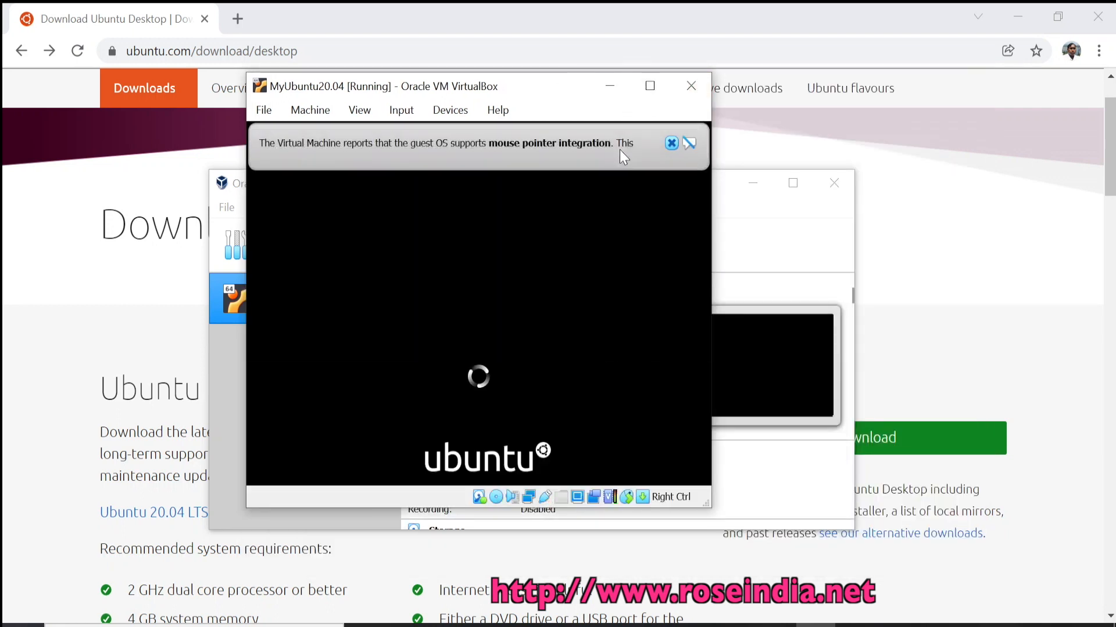
Dismiss the mouse integration notice while the Ubuntu installer loads.
click(671, 144)
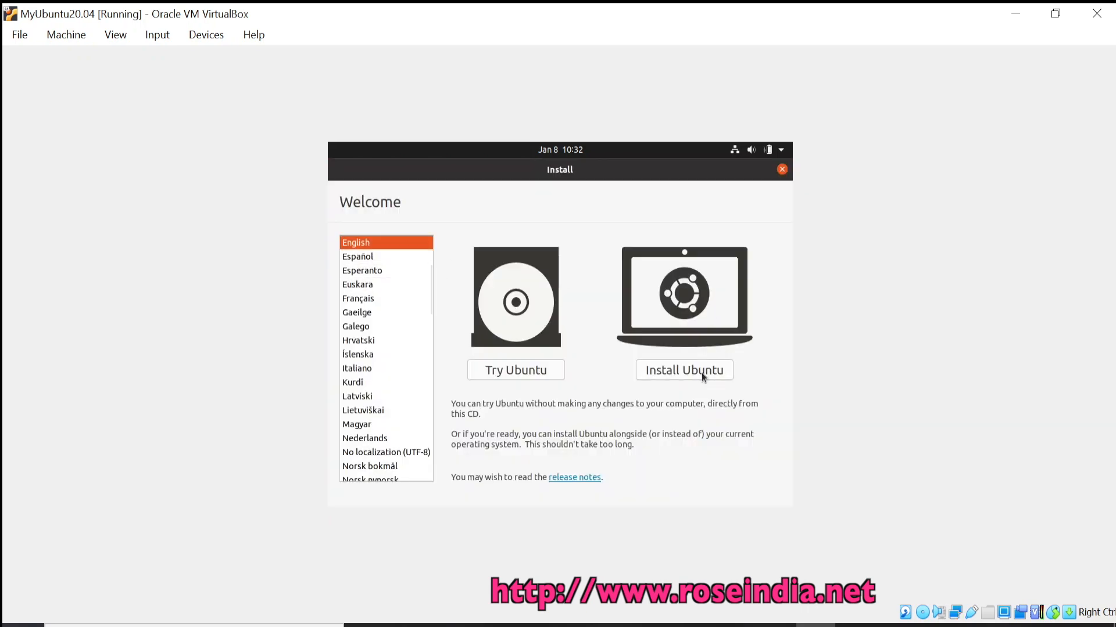
Install Ubuntu with English (US) keyboard, normal installation with updates, and erase the virtual disk.
click(683, 371)
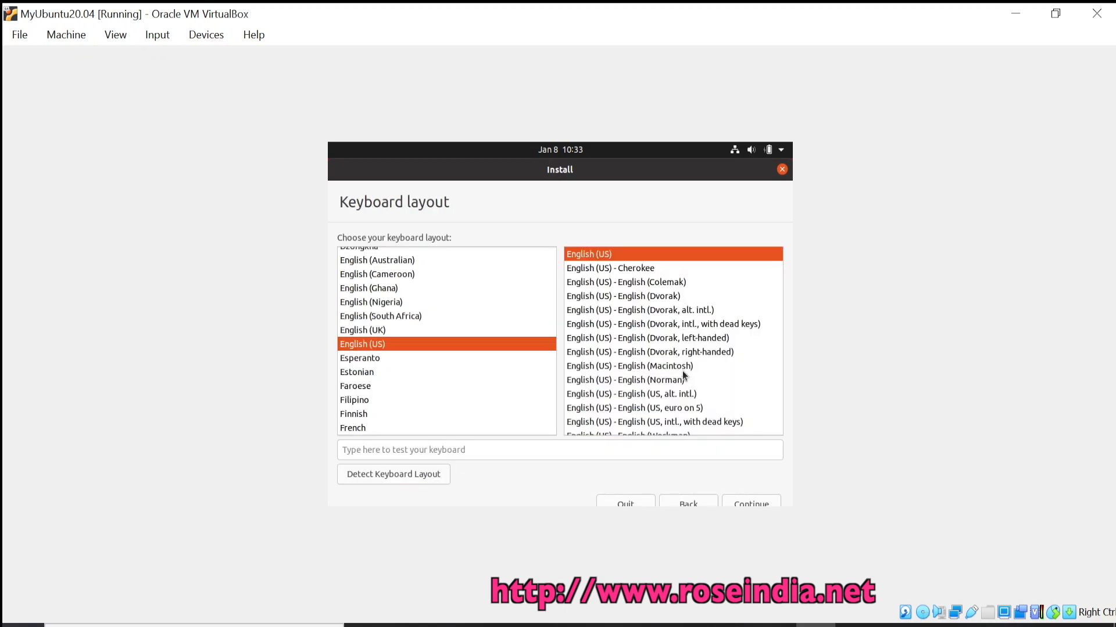
click(749, 503)
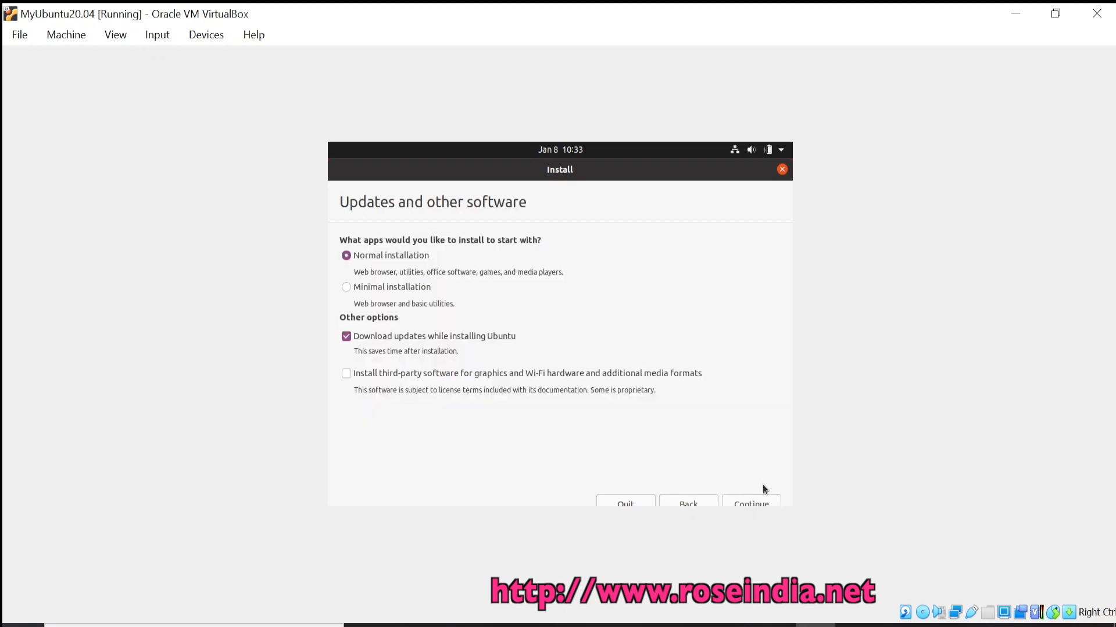
click(757, 503)
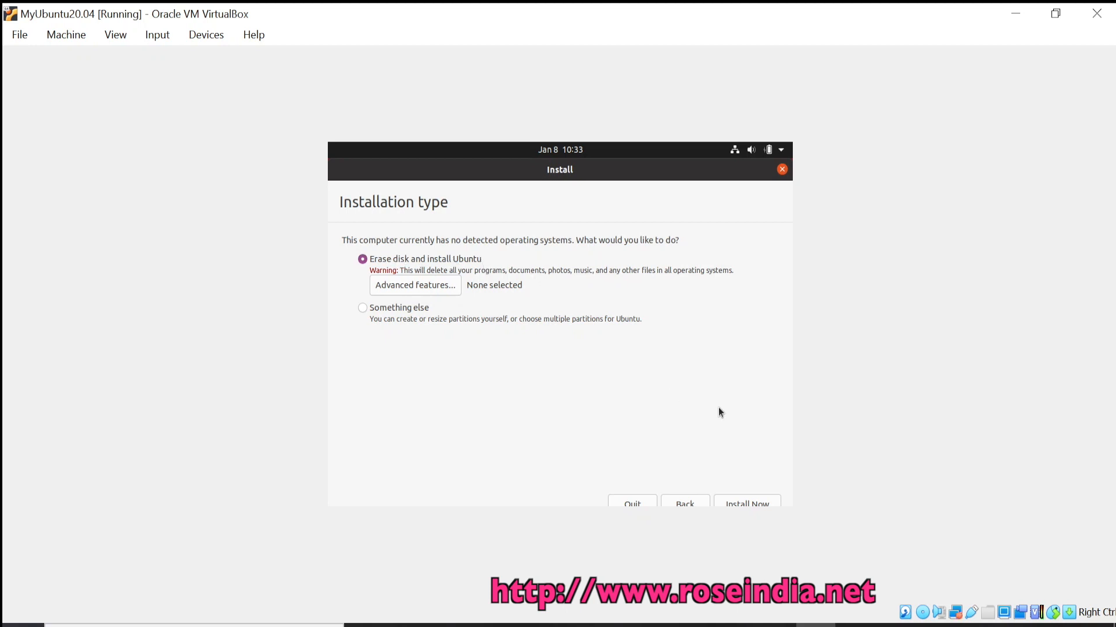
click(739, 500)
click(755, 435)
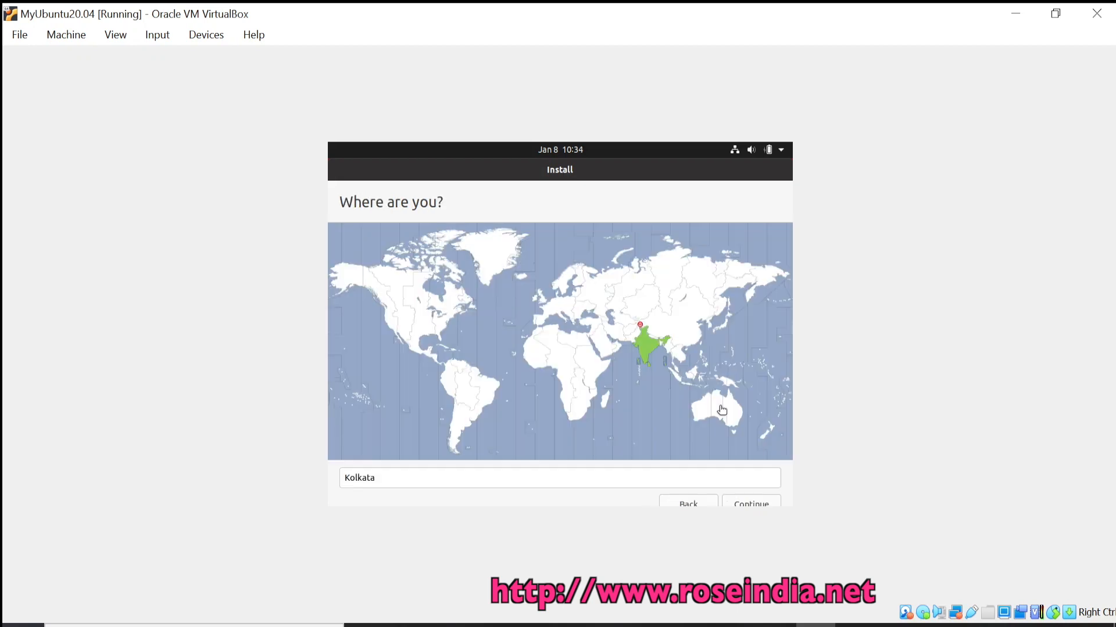
Choose Kolkata, India as location, then enter the account name and password.
click(643, 334)
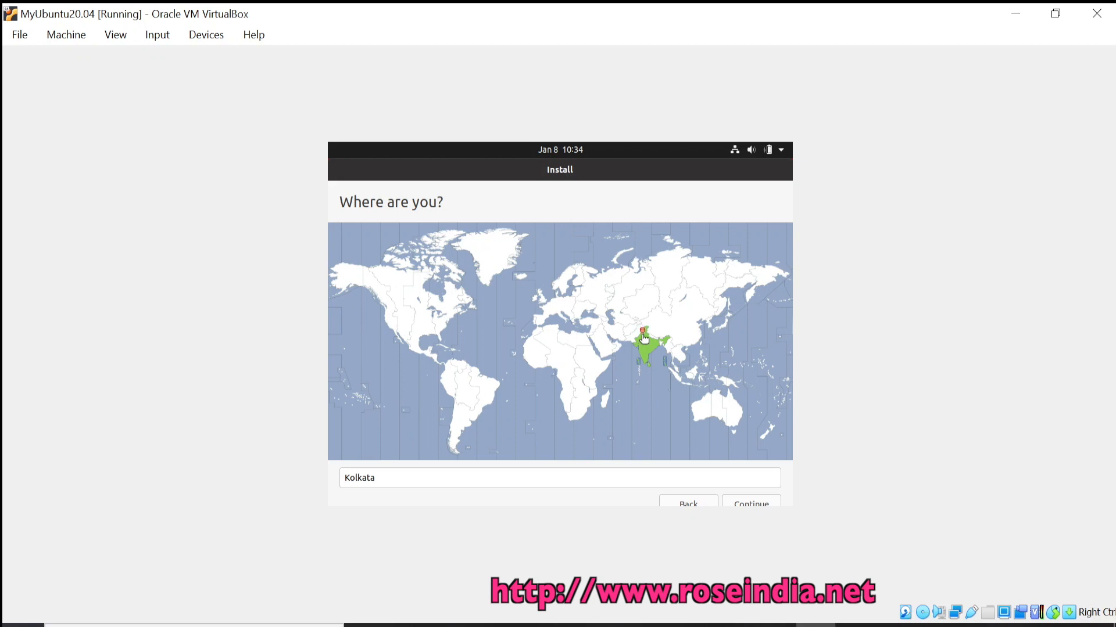
click(752, 503)
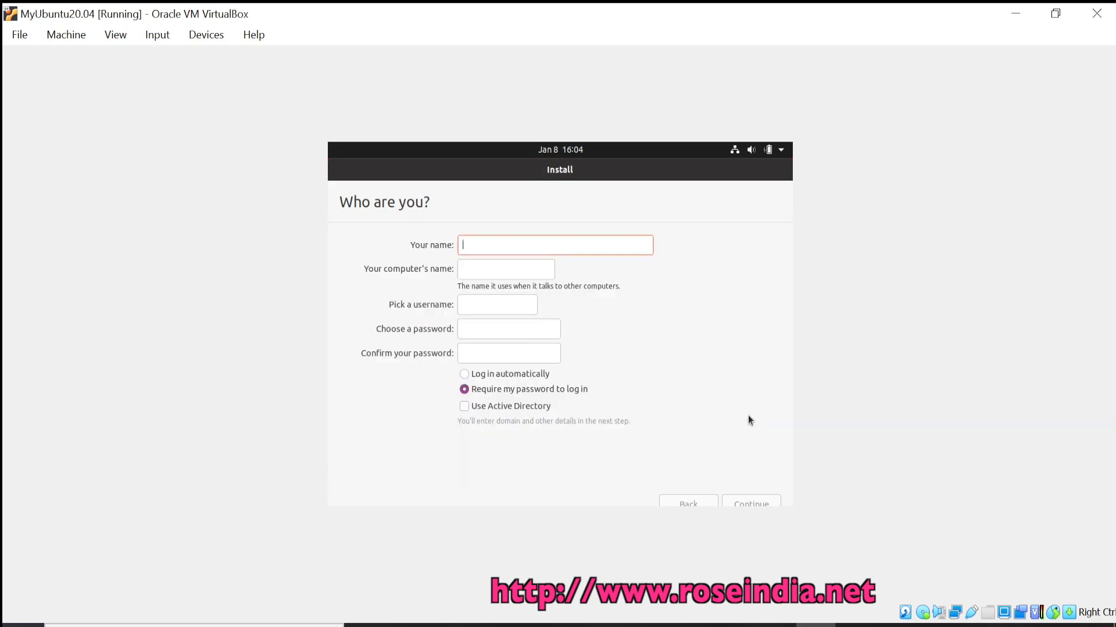
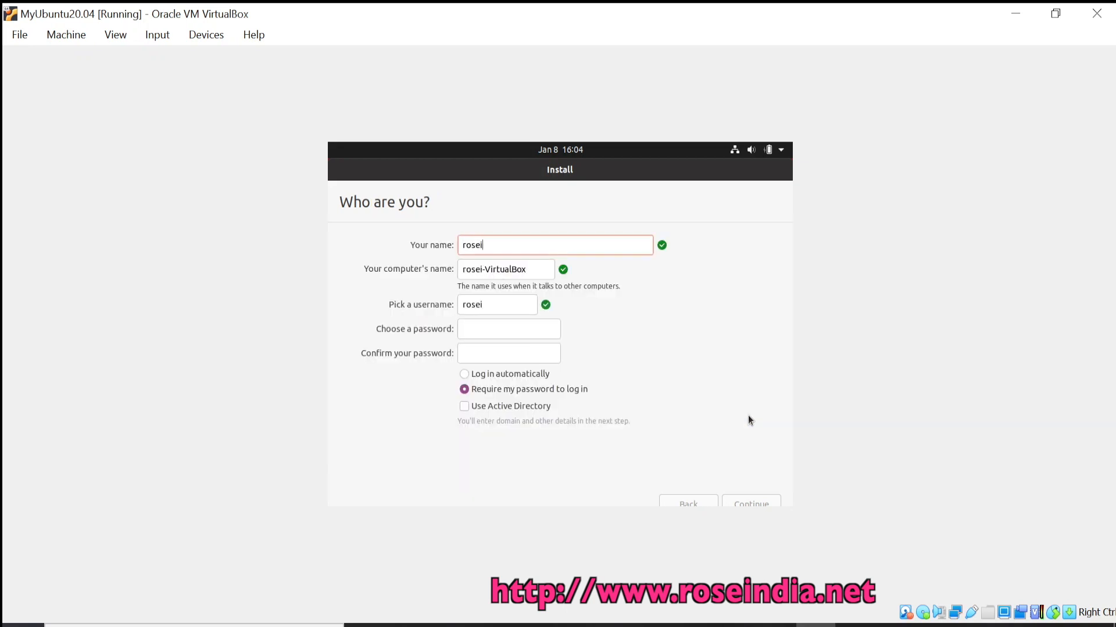
click(503, 333)
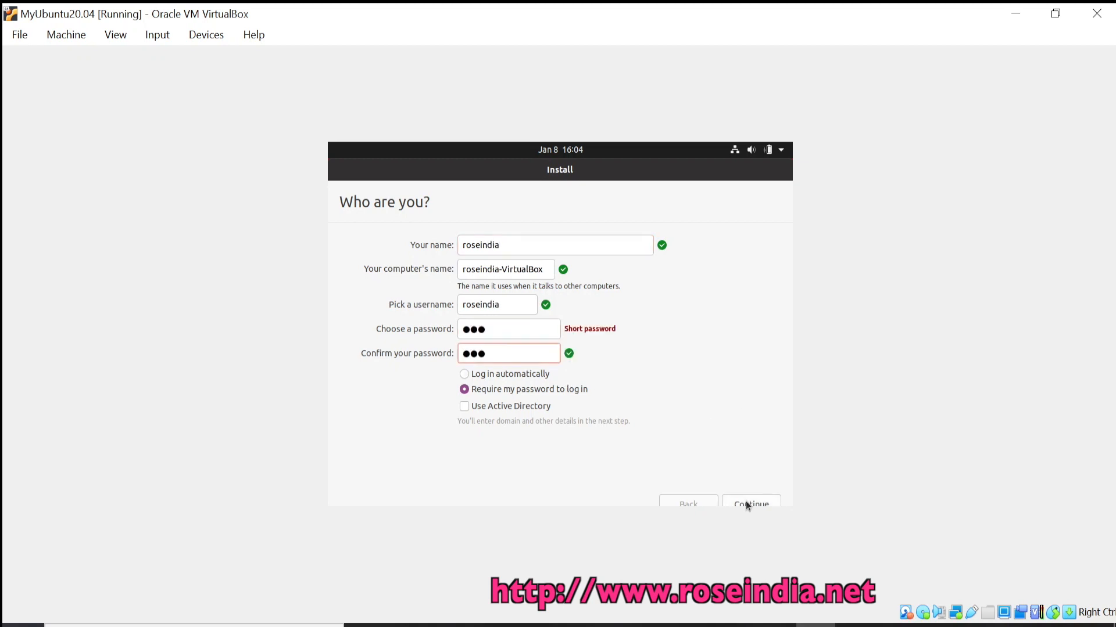
click(745, 502)
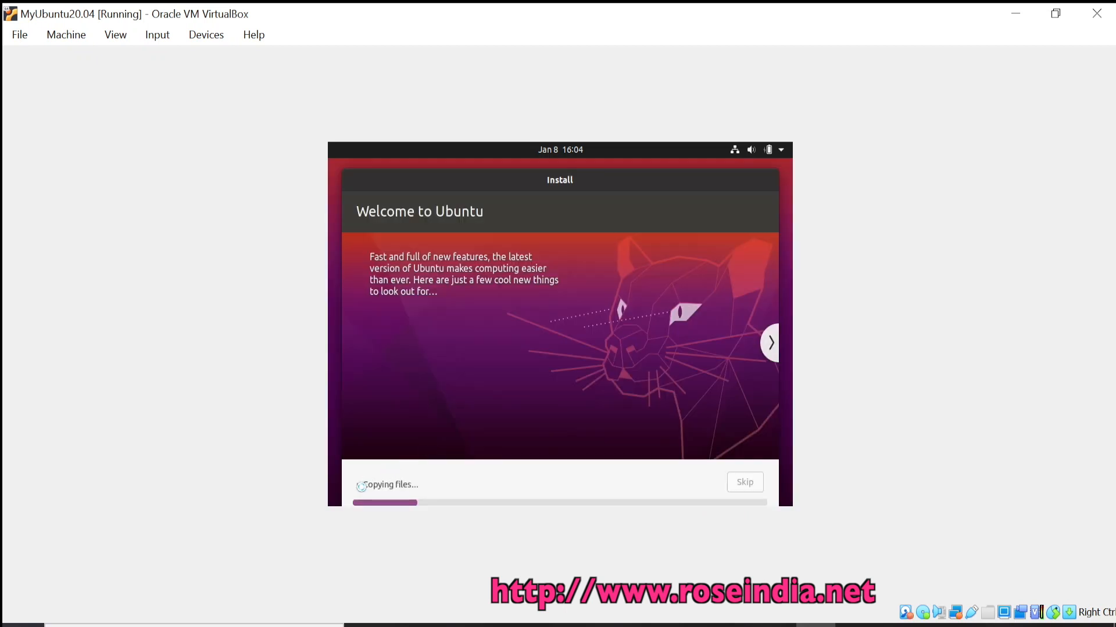
Show and hide the installation details, then restore and re-maximize the MyUbuntu20.04 window.
click(361, 487)
click(365, 475)
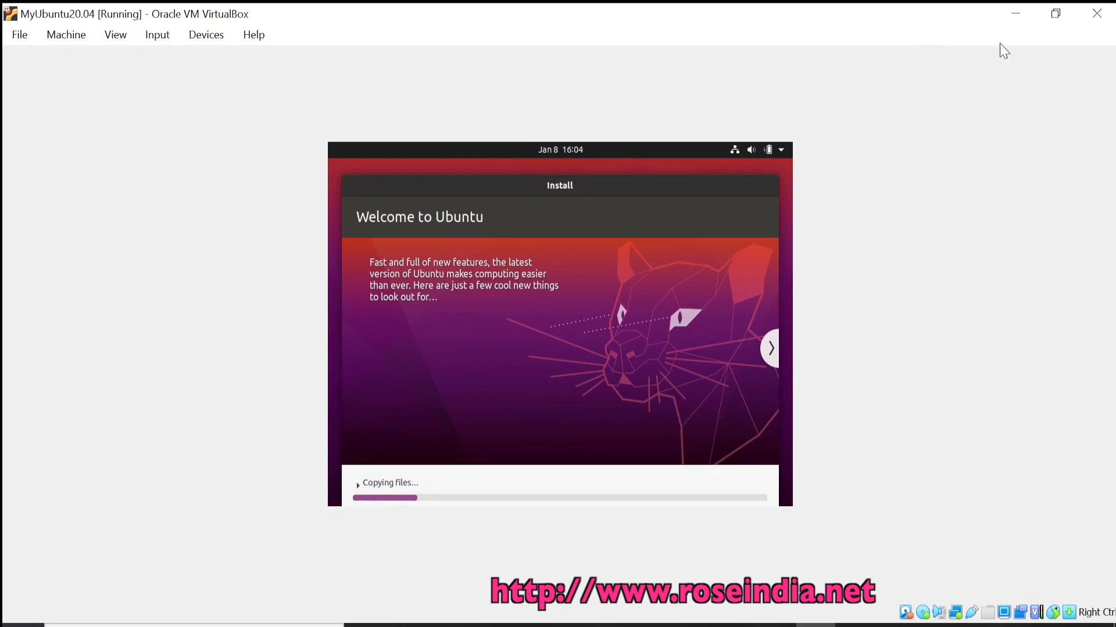
click(1056, 14)
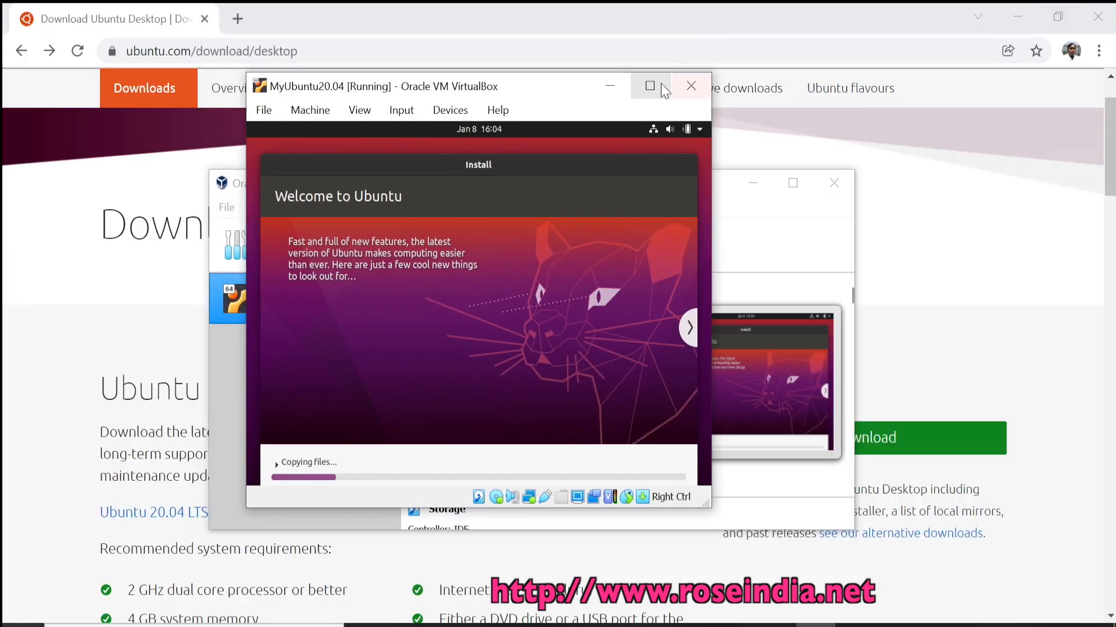
click(660, 86)
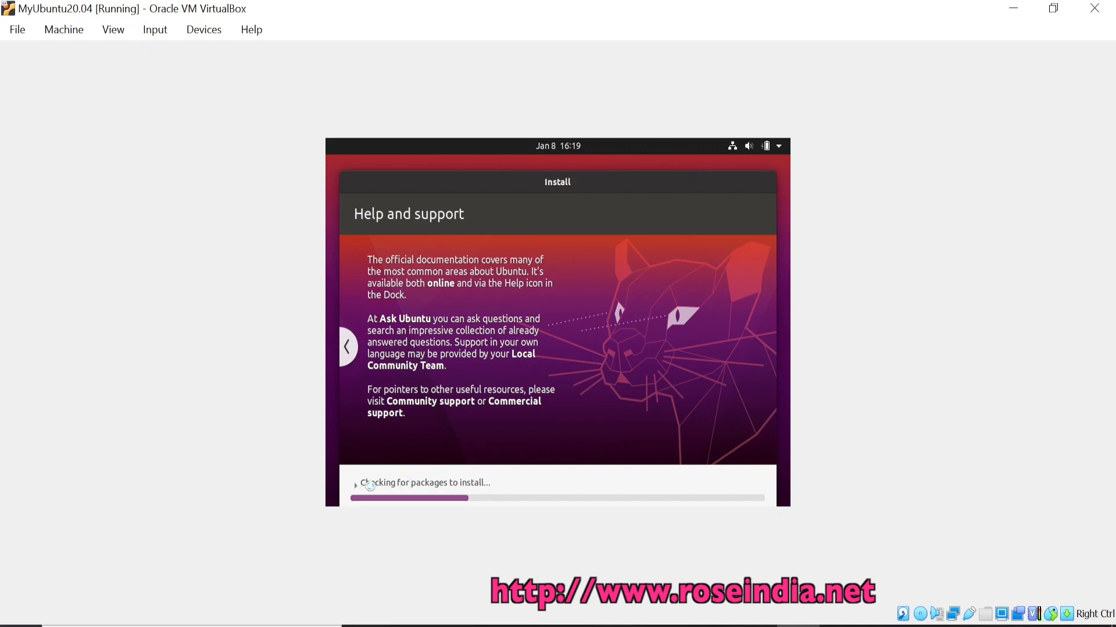
Restart the finished Ubuntu VM and confirm the installation medium is removed.
click(356, 484)
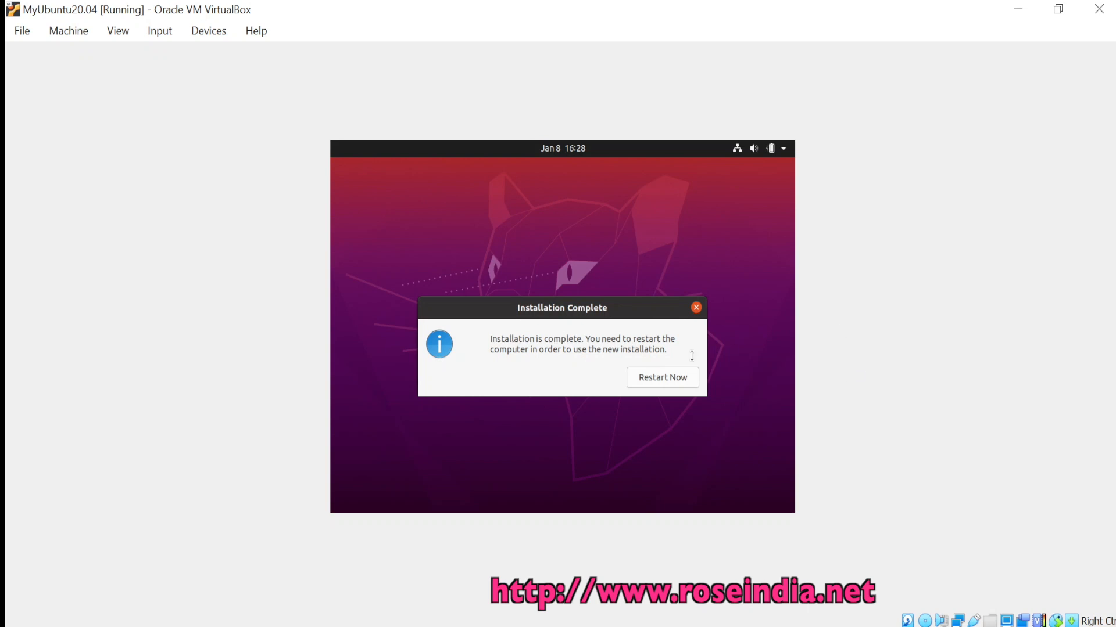
click(660, 379)
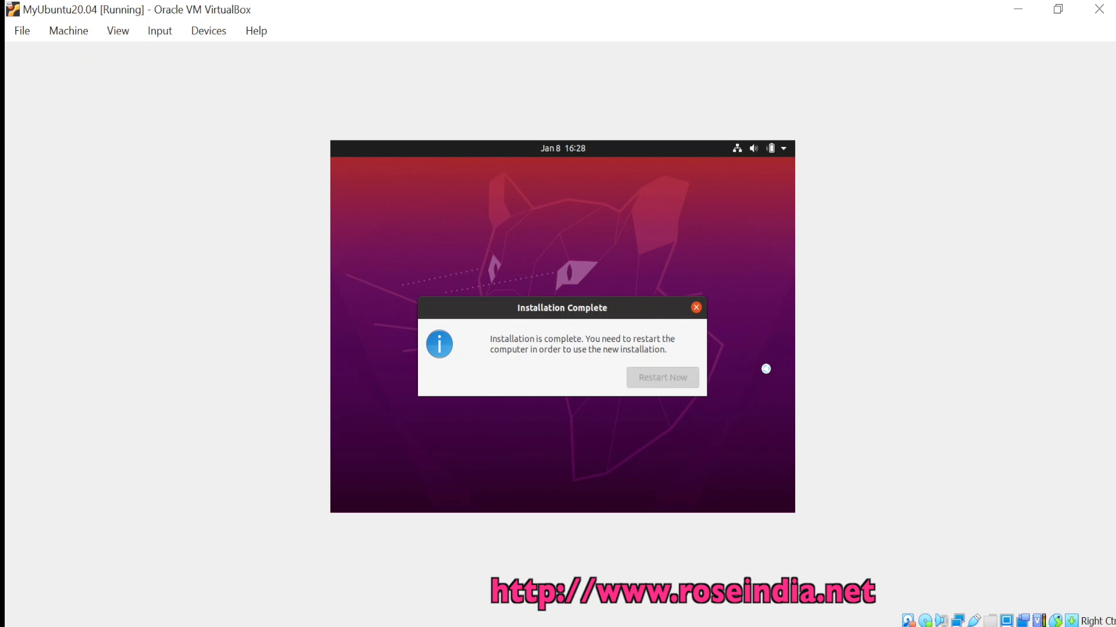
key(Return)
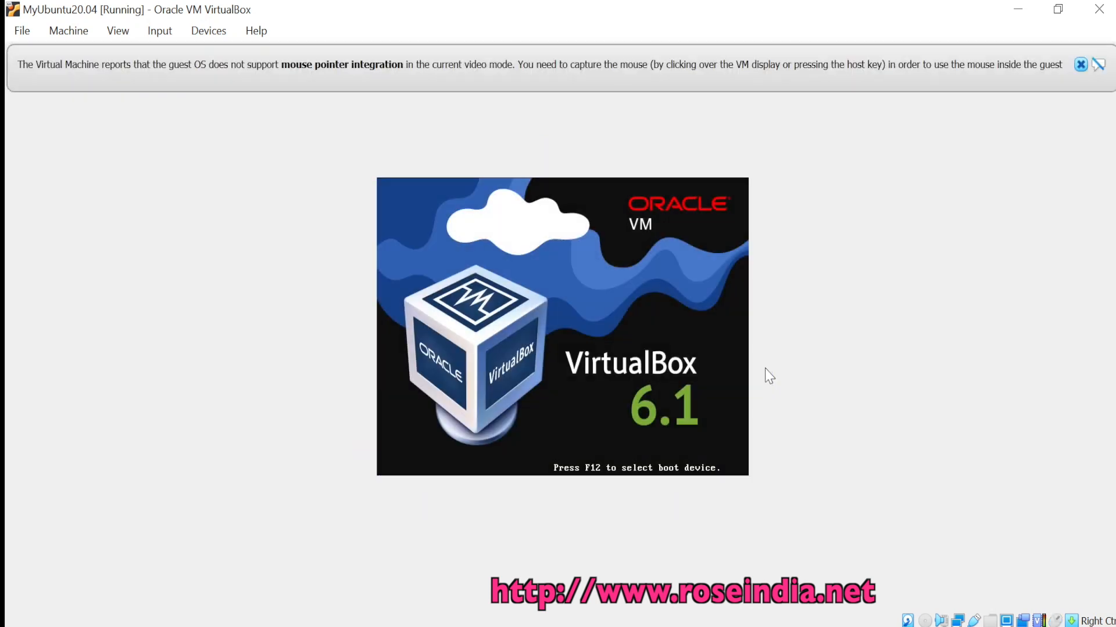